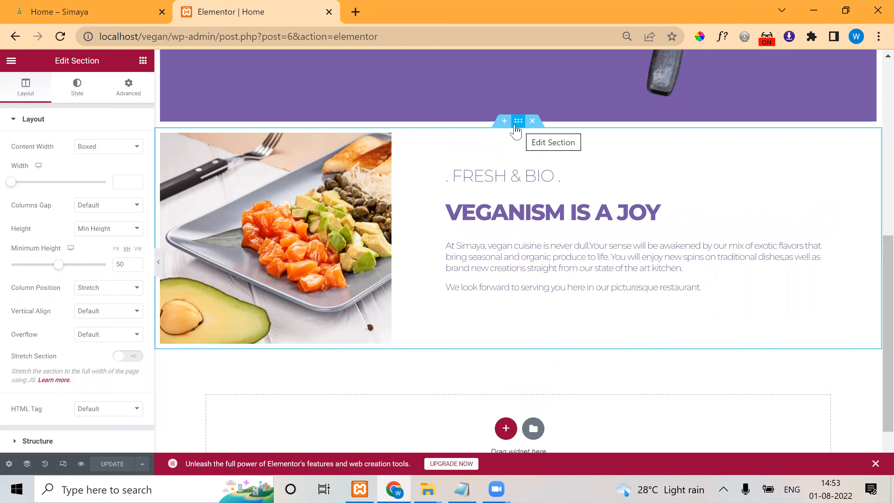
Duplicate the "Veganism is a joy" section and add a new empty column after the image column in the copy
{"action": "right_click", "coordinate": [516, 129]}
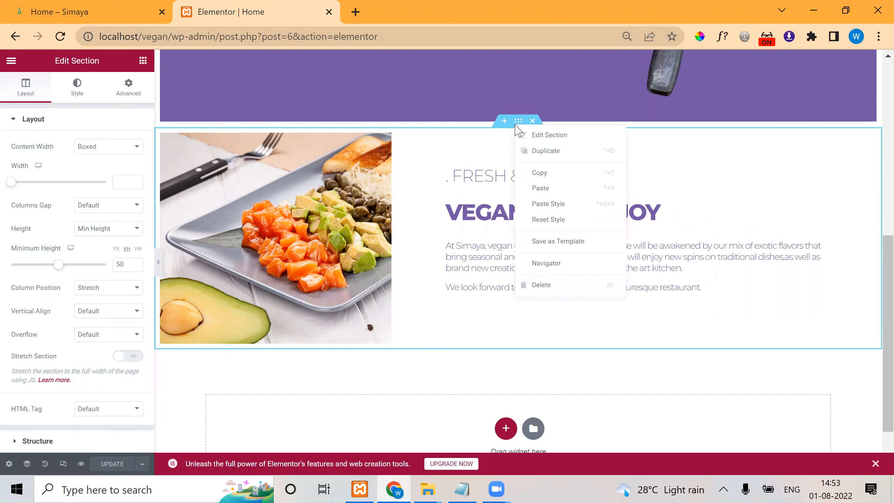
{"action": "left_click", "coordinate": [532, 151]}
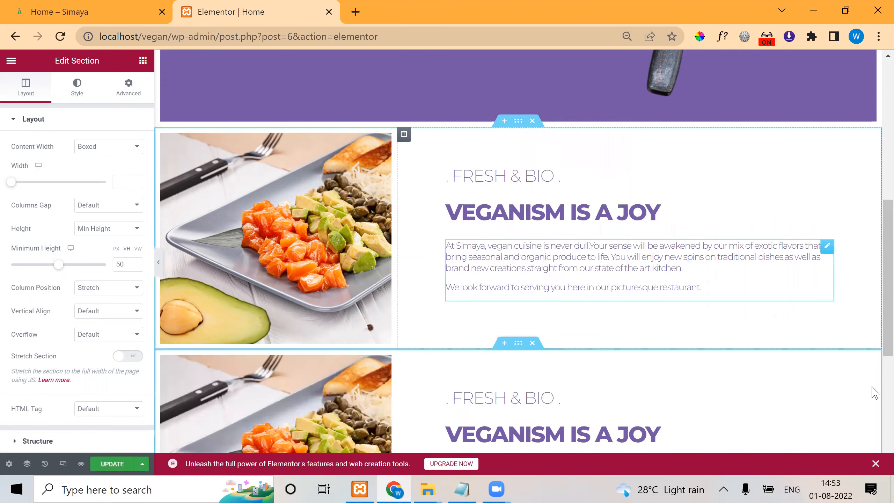
{"action": "scroll", "coordinate": [873, 375], "scroll_direction": "down", "scroll_amount": 5}
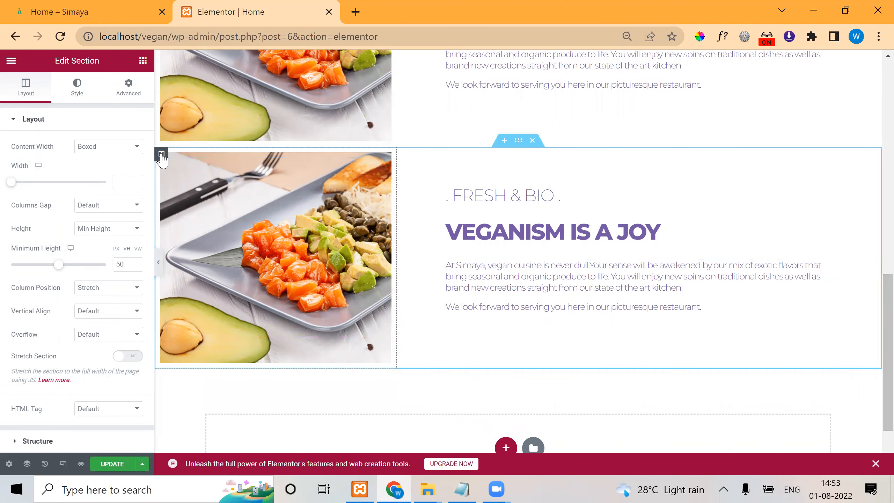
{"action": "right_click", "coordinate": [161, 155]}
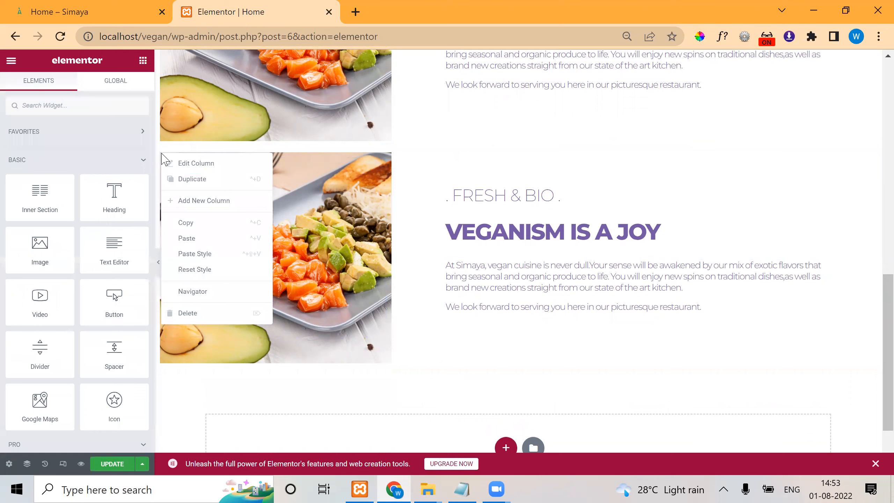
{"action": "left_click", "coordinate": [187, 201]}
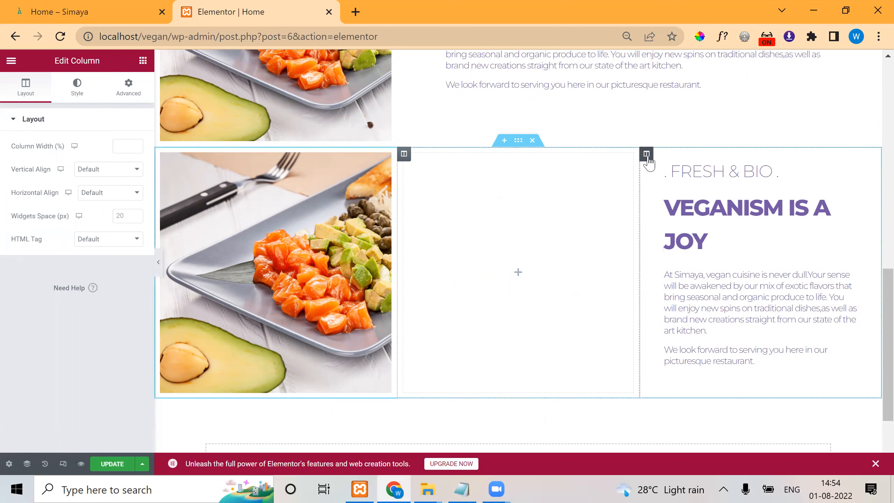
Move the text column of the duplicated section ahead of the image column and delete its ". Fresh & Bio ." heading
{"action": "left_click_drag", "start_coordinate": [647, 157], "coordinate": [255, 191]}
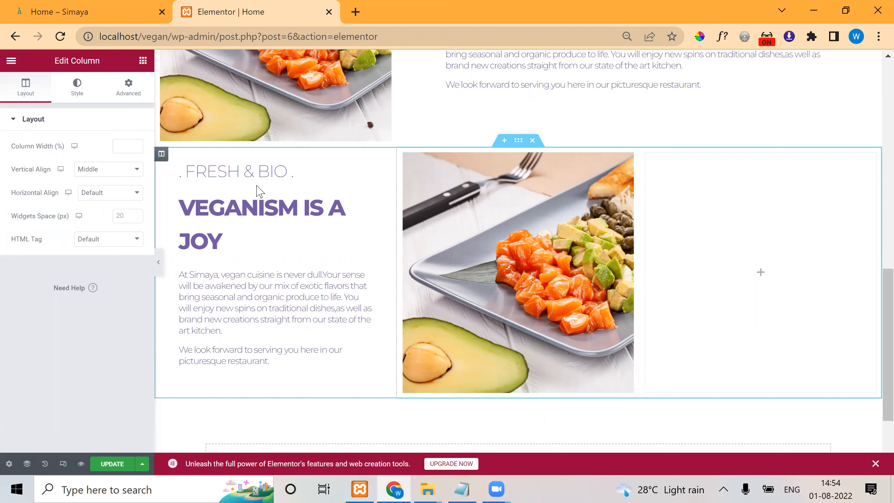
{"action": "left_click", "coordinate": [257, 164]}
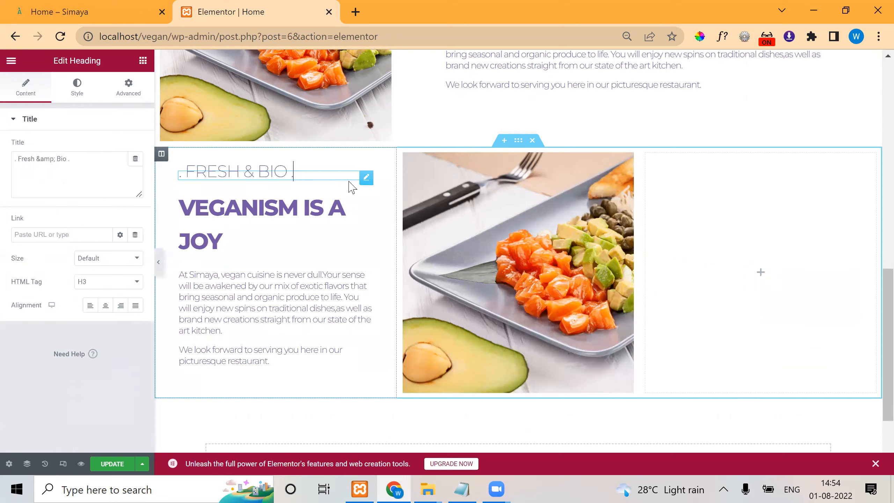
{"action": "right_click", "coordinate": [365, 177]}
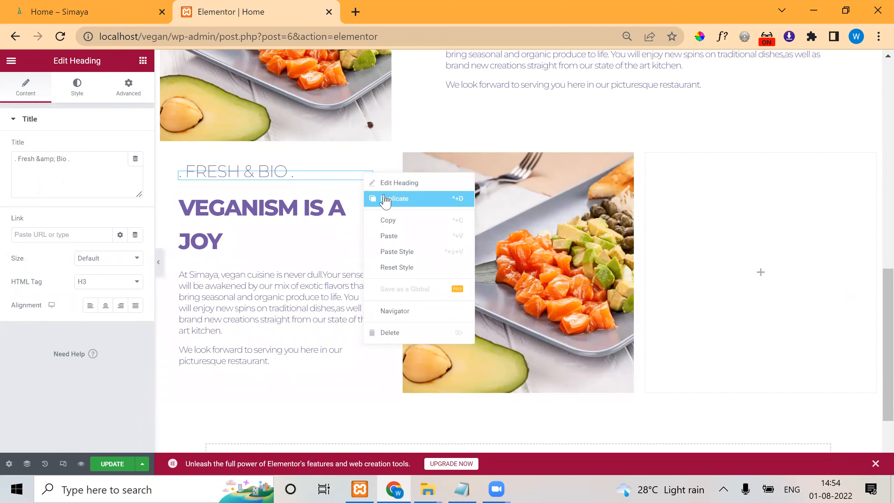
{"action": "left_click", "coordinate": [394, 333]}
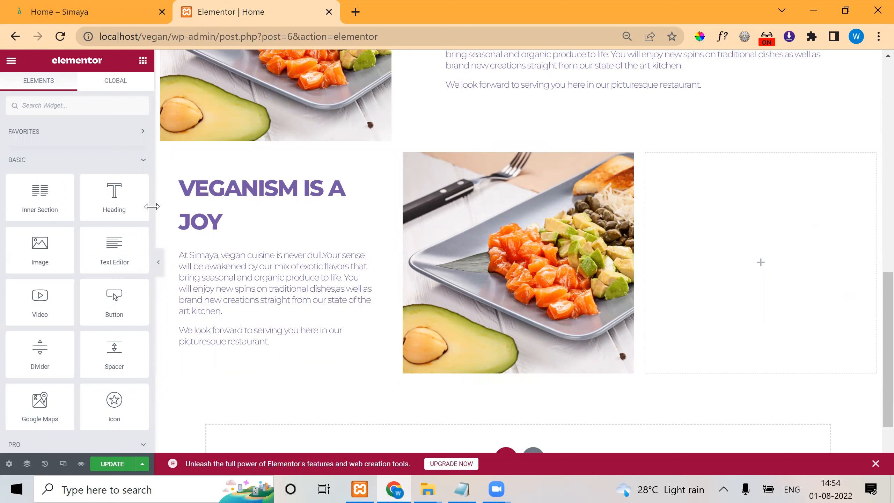
Move the "Veganism is a joy" heading from the first column into the empty third column of the duplicated section
{"action": "left_click", "coordinate": [199, 177]}
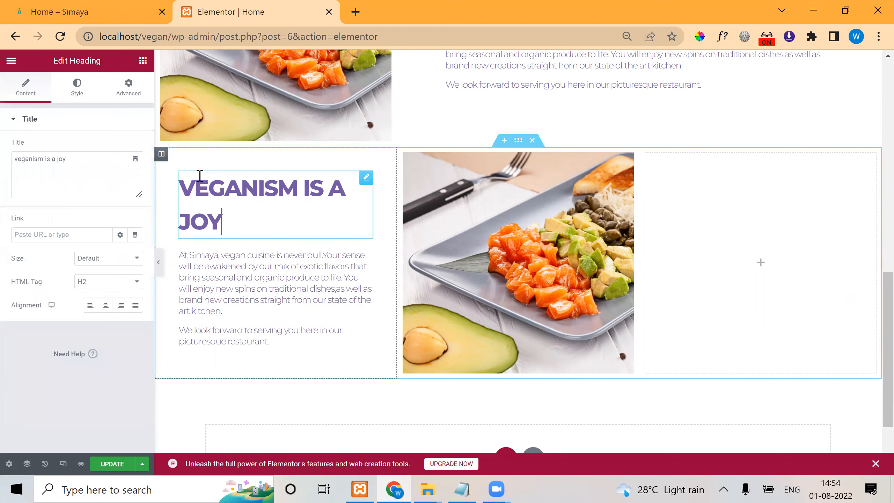
{"action": "right_click", "coordinate": [366, 180]}
{"action": "left_click", "coordinate": [330, 175]}
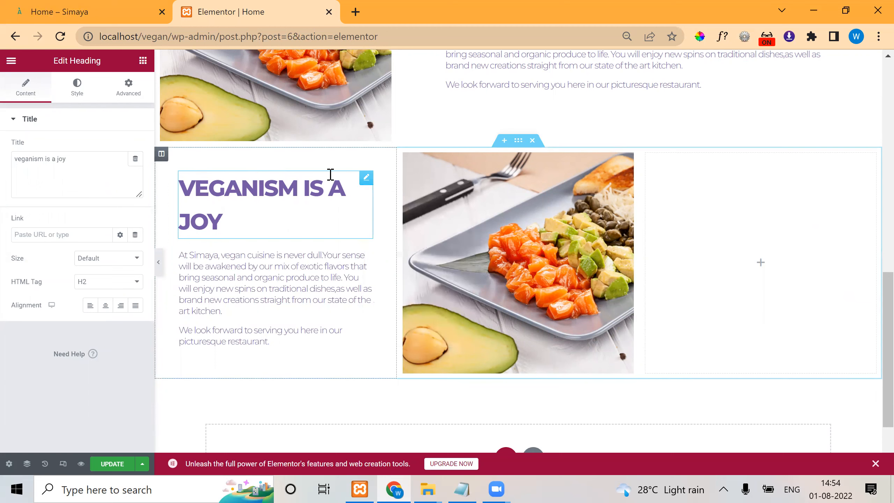
{"action": "left_click_drag", "start_coordinate": [367, 179], "coordinate": [717, 196]}
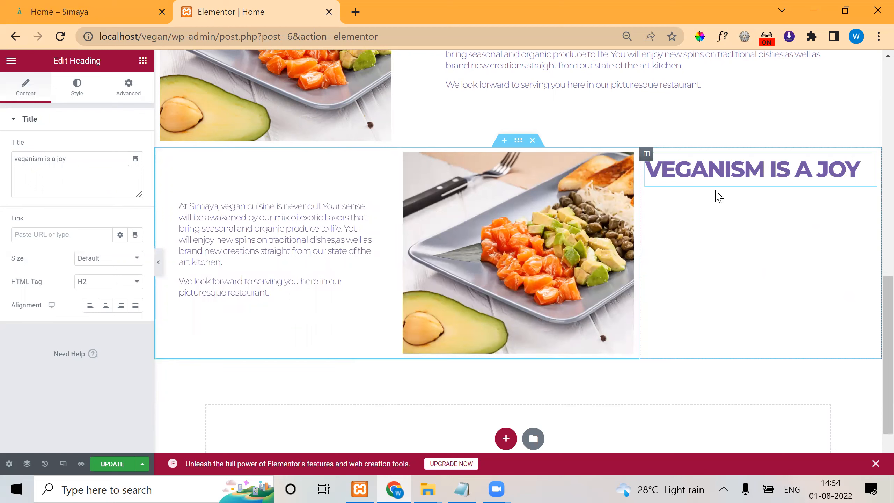
Select the first column's body text for editing, and copy the Section 3 quote with its attribution from Home Page Text.txt in Notepad
{"action": "triple_click", "coordinate": [285, 224]}
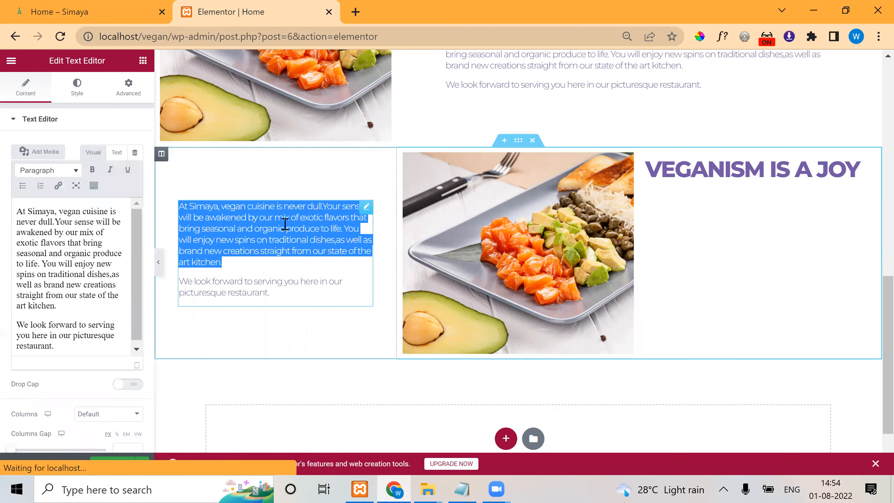
{"action": "key", "text": "ctrl+a"}
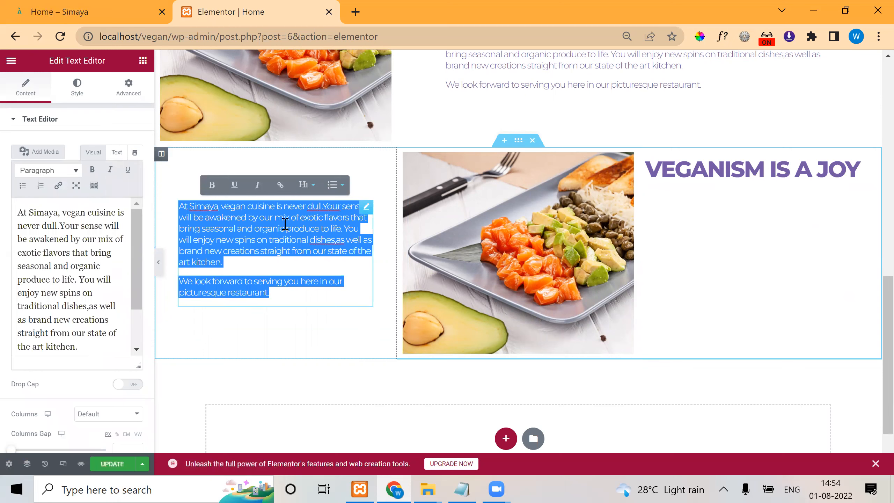
{"action": "left_click", "coordinate": [463, 489]}
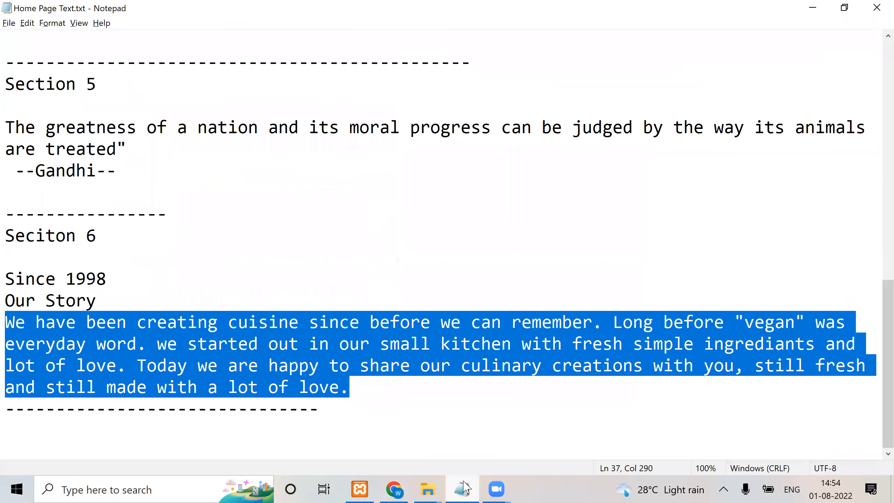
{"action": "scroll", "coordinate": [872, 254], "scroll_direction": "up", "scroll_amount": 4}
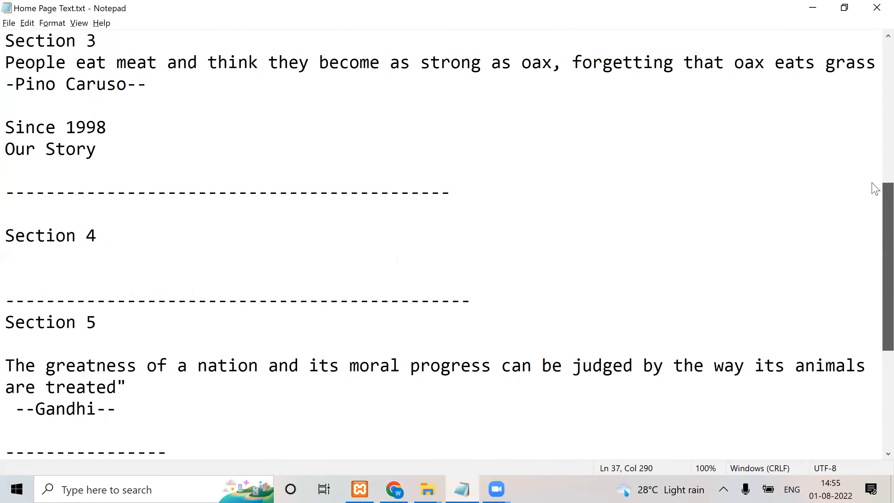
{"action": "scroll", "coordinate": [875, 189], "scroll_direction": "up", "scroll_amount": 2}
{"action": "left_click_drag", "start_coordinate": [5, 150], "coordinate": [174, 167]}
{"action": "key", "text": "ctrl+c"}
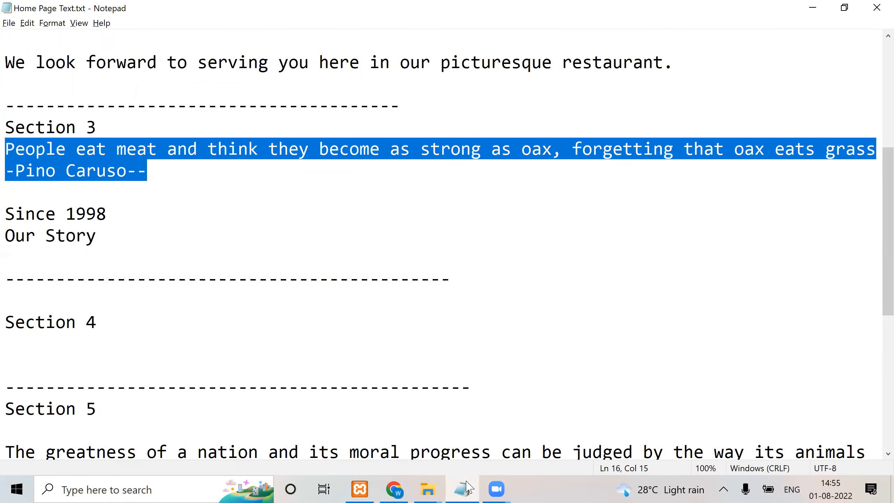
Back in Elementor, replace the first column's opening paragraph with the copied quote and delete the remaining "We look forward to serving you" paragraph
{"action": "left_click", "coordinate": [396, 488]}
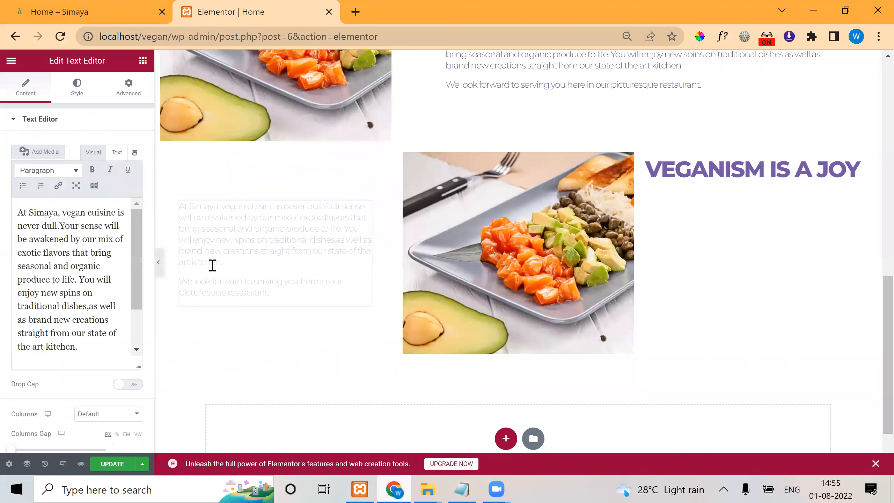
{"action": "triple_click", "coordinate": [98, 258]}
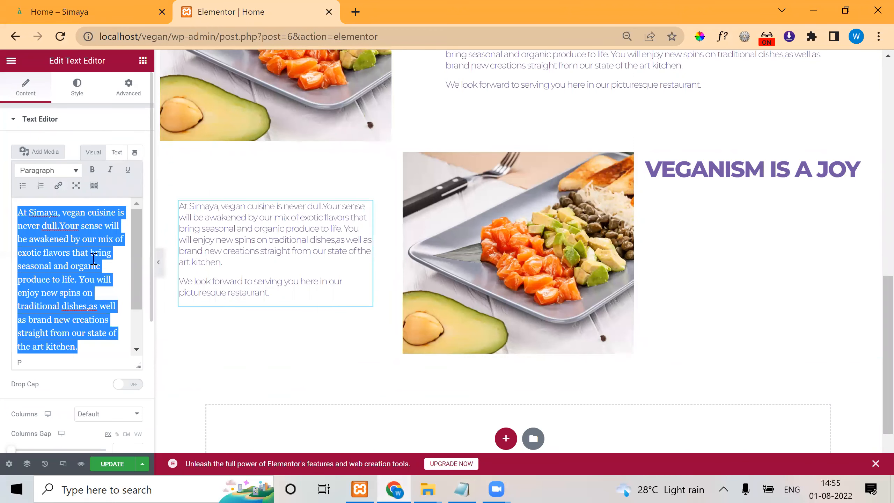
{"action": "key", "text": "ctrl+v"}
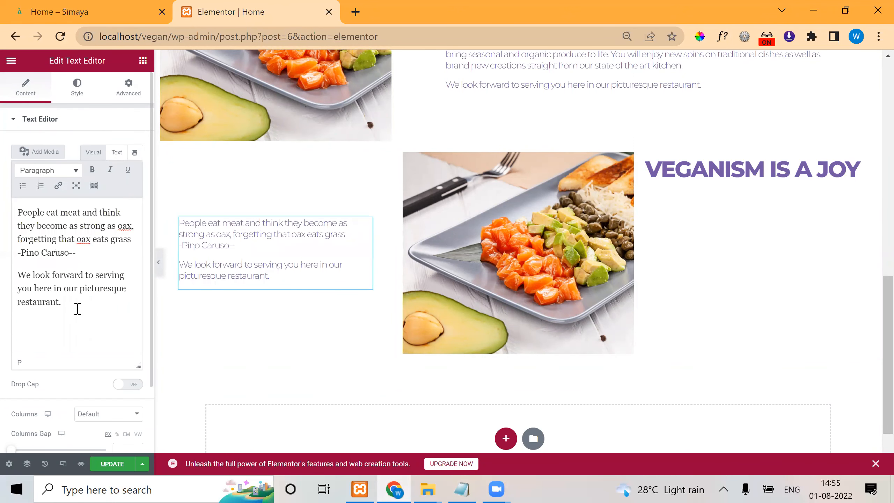
{"action": "left_click_drag", "start_coordinate": [77, 308], "coordinate": [9, 276]}
{"action": "key", "text": "BackSpace"}
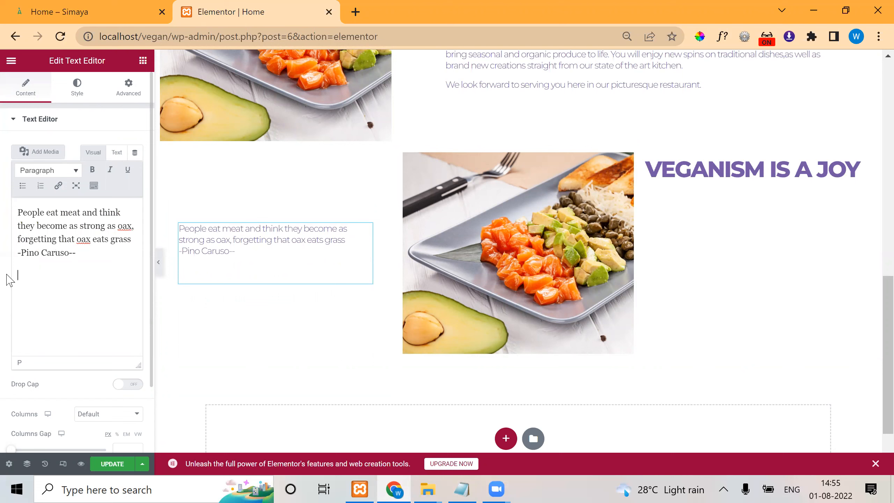
Set the first column's padding to 20% on all sides and update the page
{"action": "left_click", "coordinate": [161, 154]}
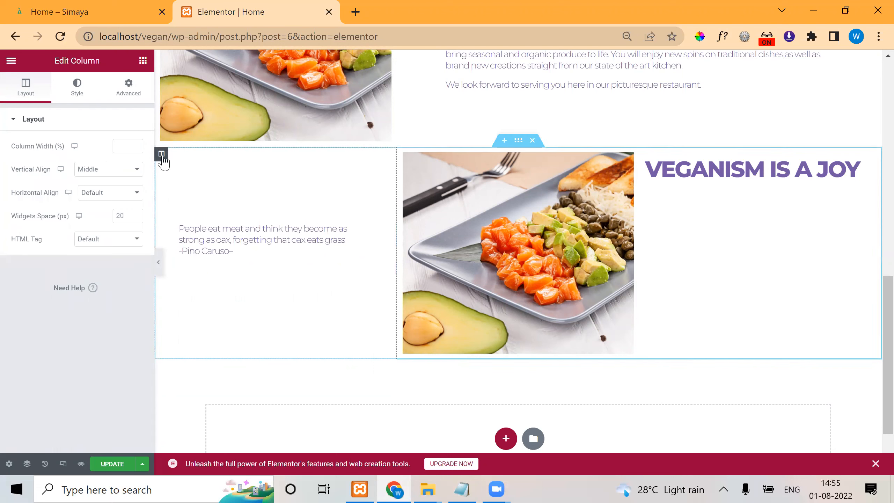
{"action": "left_click", "coordinate": [131, 92]}
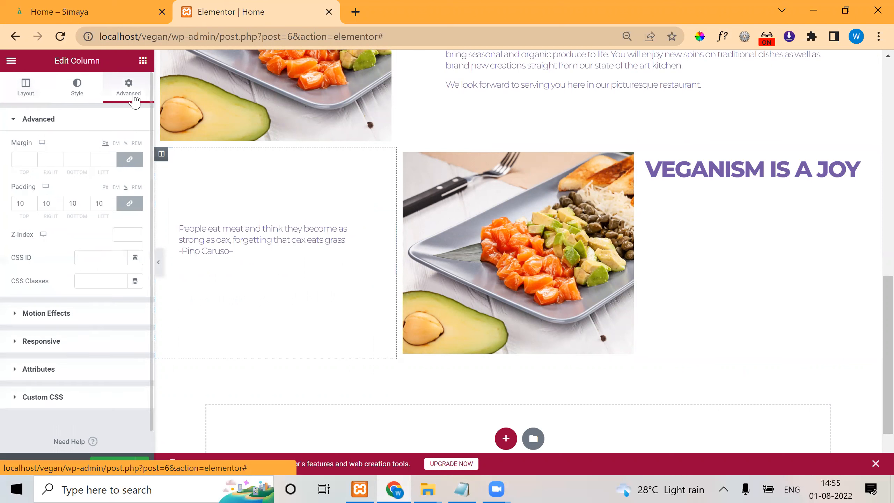
{"action": "left_click", "coordinate": [26, 203]}
{"action": "key", "text": "BackSpace"}
{"action": "key", "text": "BackSpace"}
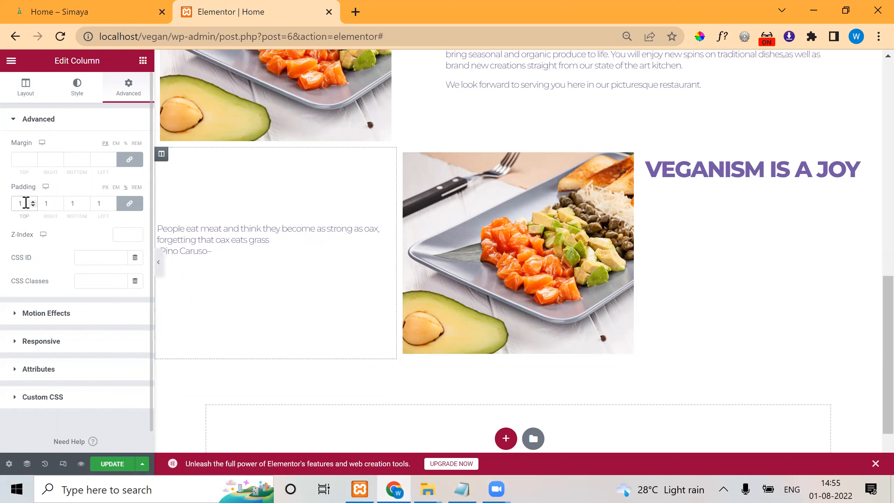
{"action": "type", "text": "20"}
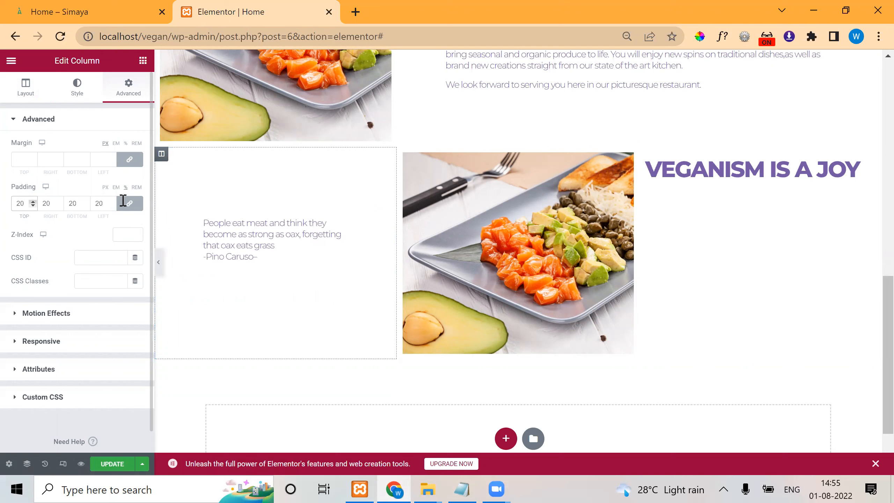
{"action": "left_click", "coordinate": [119, 464]}
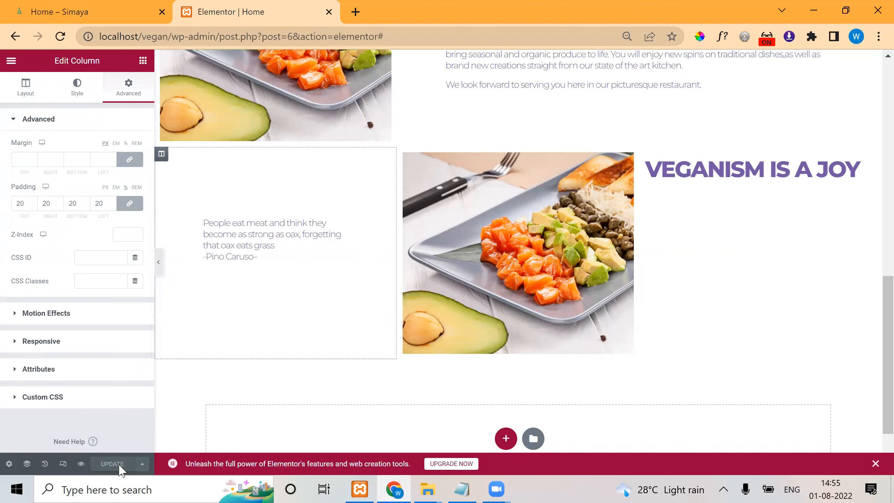
Replace the middle column's background image with fruits.png, uploaded from the Simaya Graphics folder
{"action": "left_click", "coordinate": [473, 239]}
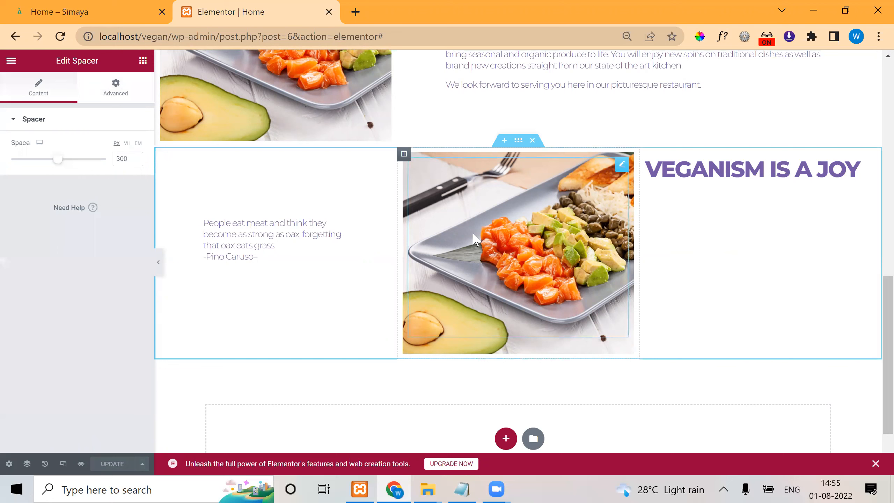
{"action": "right_click", "coordinate": [449, 346]}
{"action": "left_click", "coordinate": [474, 316]}
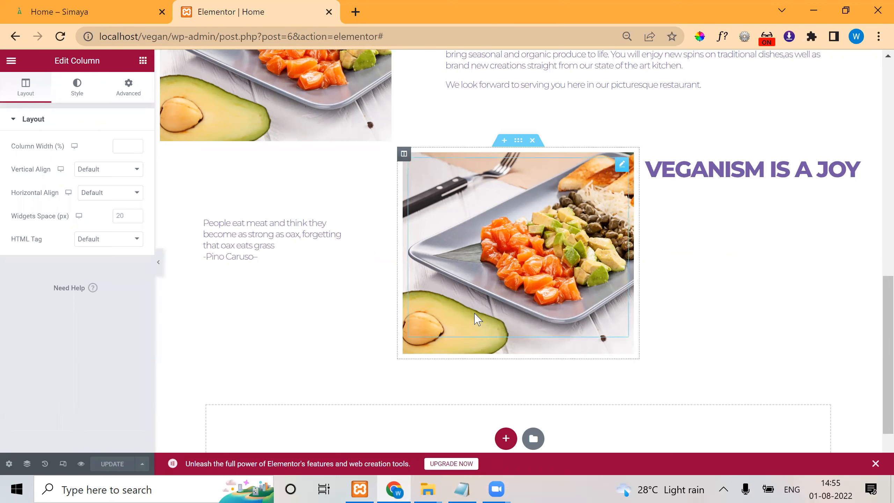
{"action": "left_click", "coordinate": [80, 96]}
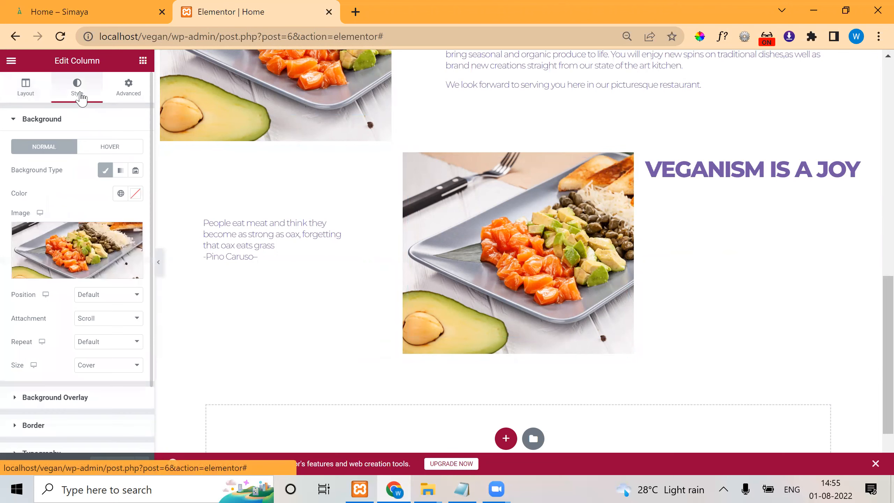
{"action": "mouse_move", "coordinate": [40, 237]}
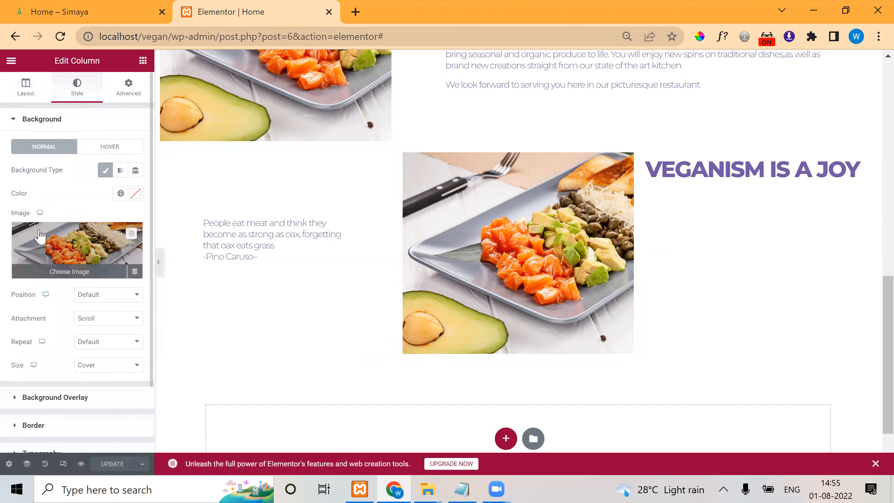
{"action": "left_click", "coordinate": [81, 250]}
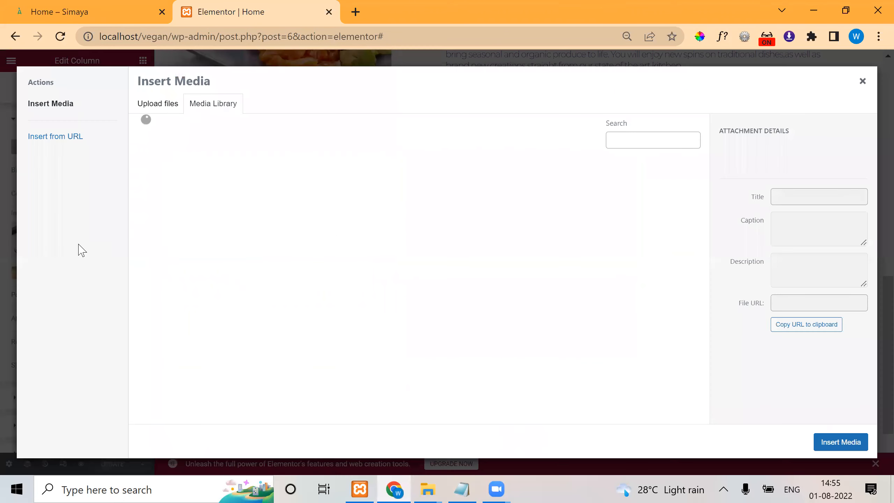
{"action": "left_click", "coordinate": [171, 112]}
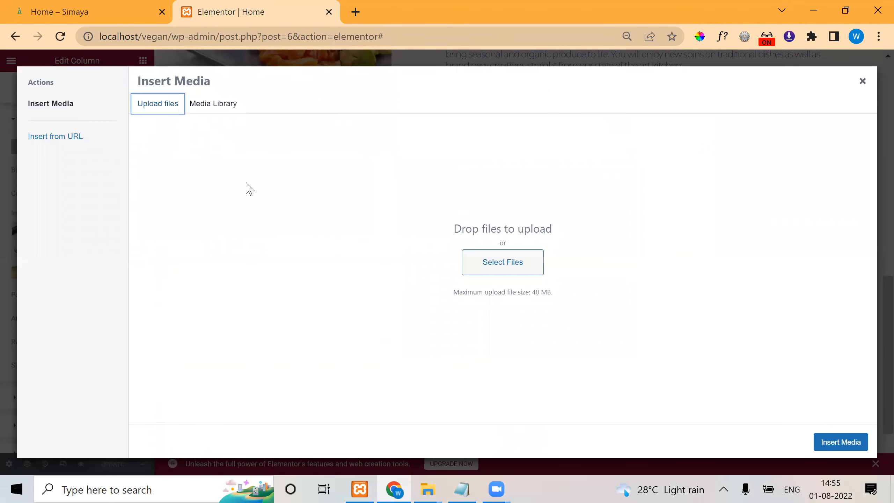
{"action": "left_click", "coordinate": [515, 260]}
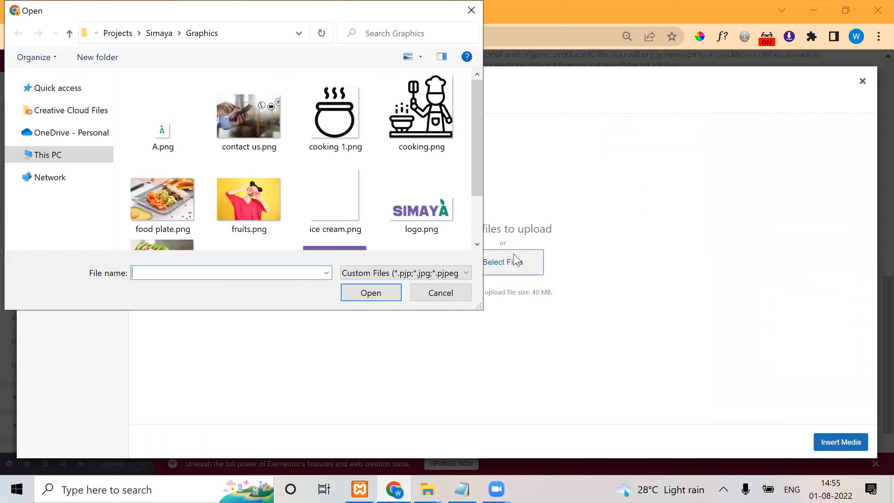
{"action": "left_click_drag", "start_coordinate": [475, 156], "coordinate": [472, 176]}
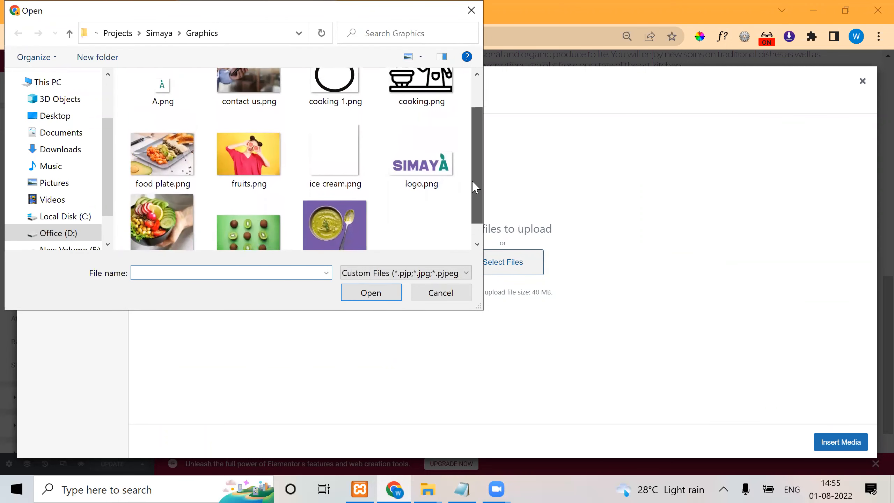
{"action": "left_click", "coordinate": [234, 175]}
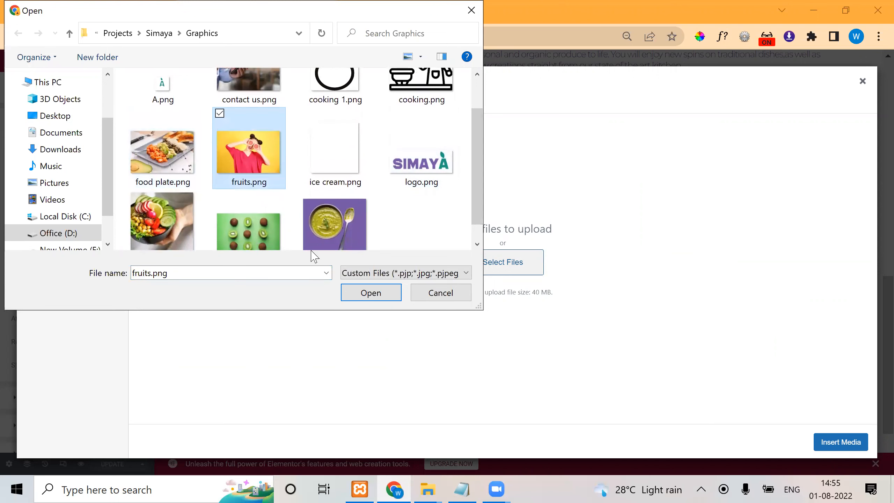
{"action": "left_click", "coordinate": [355, 301]}
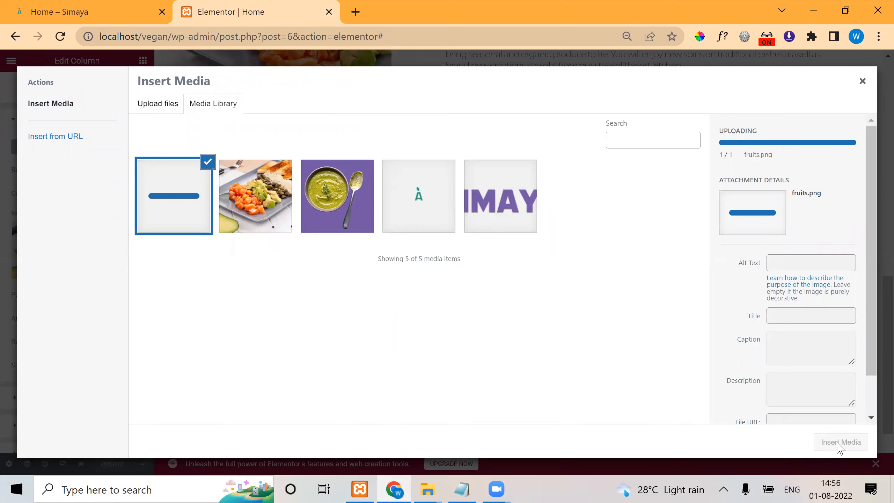
{"action": "left_click_drag", "start_coordinate": [870, 331], "coordinate": [872, 247]}
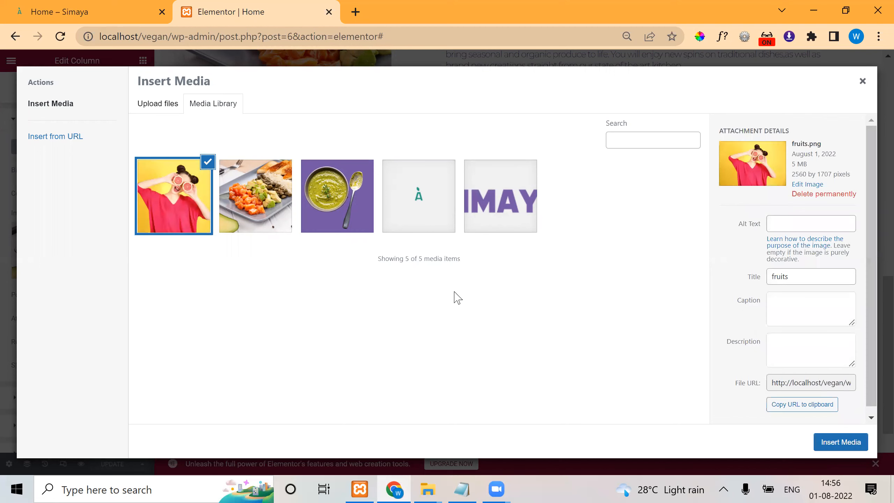
{"action": "left_click", "coordinate": [837, 442]}
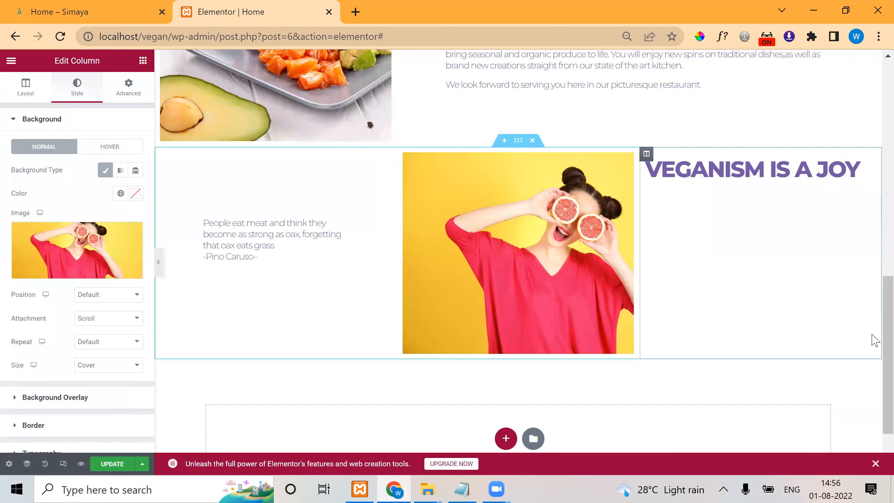
Set the middle column's background image position to Center Center and update the page
{"action": "scroll", "coordinate": [872, 324], "scroll_direction": "up", "scroll_amount": 1}
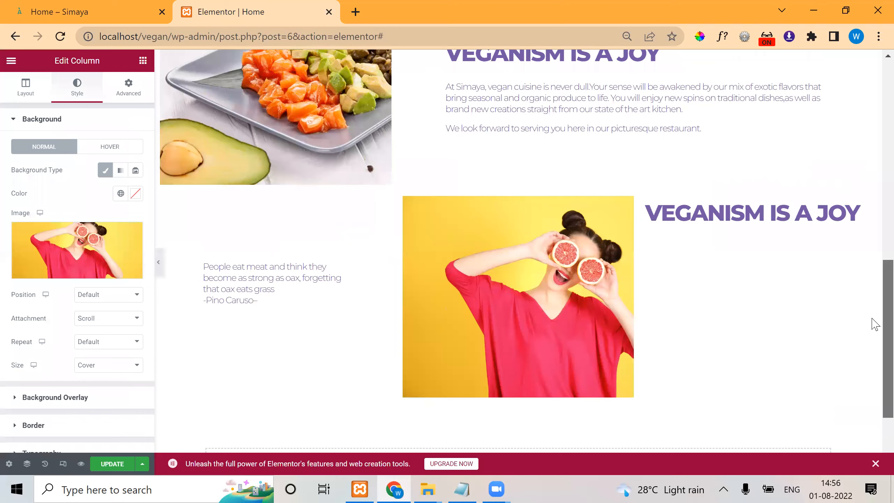
{"action": "scroll", "coordinate": [874, 325], "scroll_direction": "up", "scroll_amount": 1}
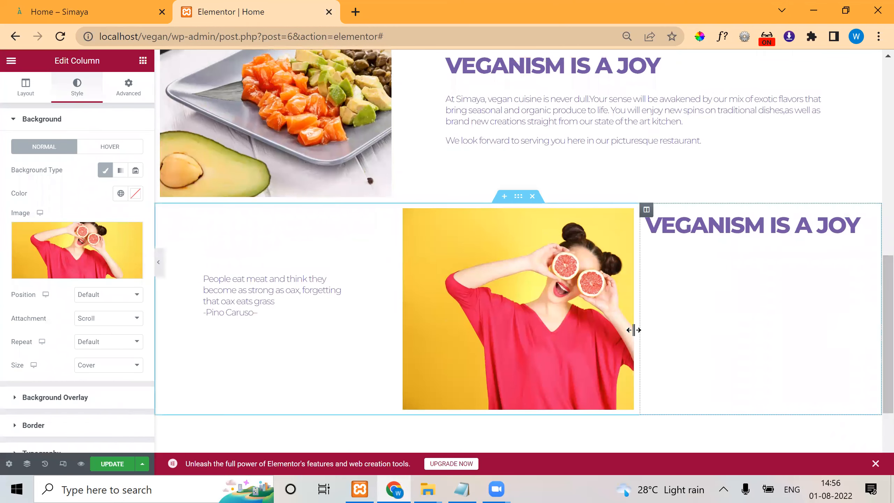
{"action": "left_click", "coordinate": [573, 337]}
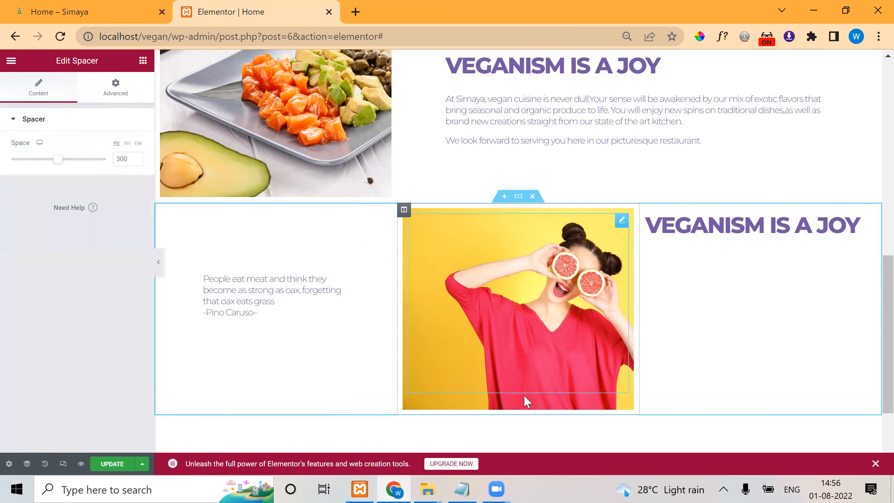
{"action": "right_click", "coordinate": [525, 406]}
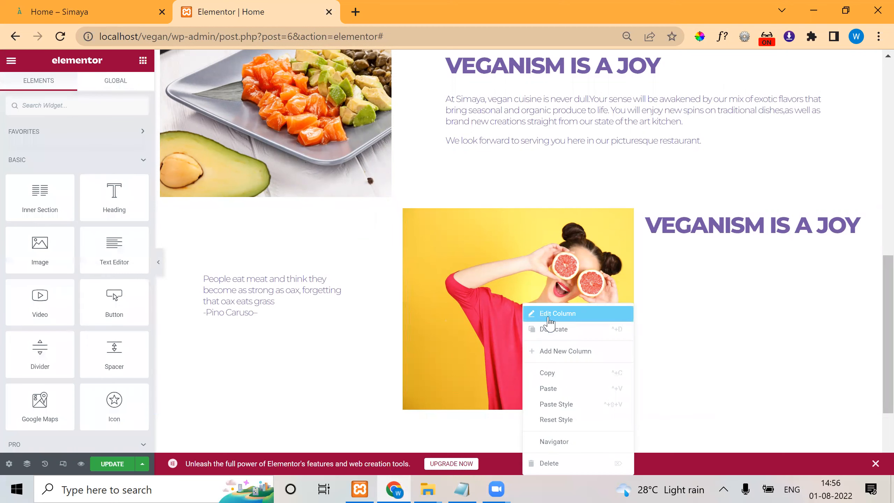
{"action": "left_click", "coordinate": [548, 322]}
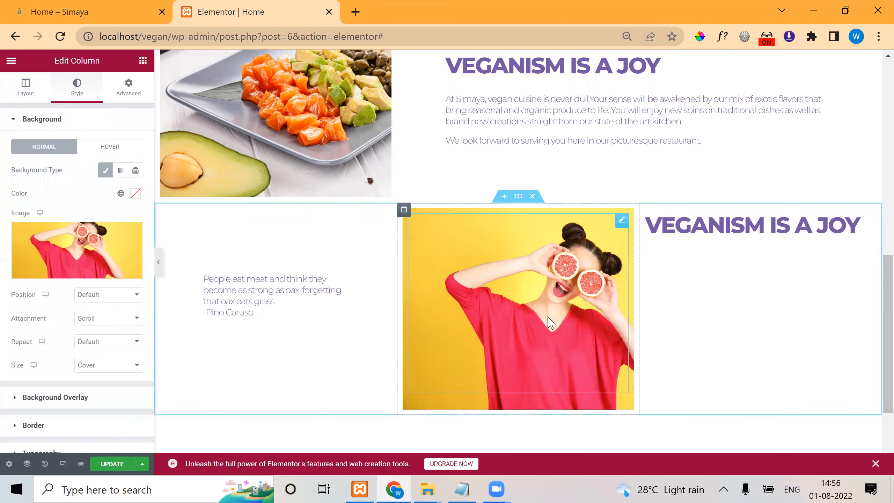
{"action": "left_click", "coordinate": [131, 302]}
{"action": "left_click", "coordinate": [129, 314]}
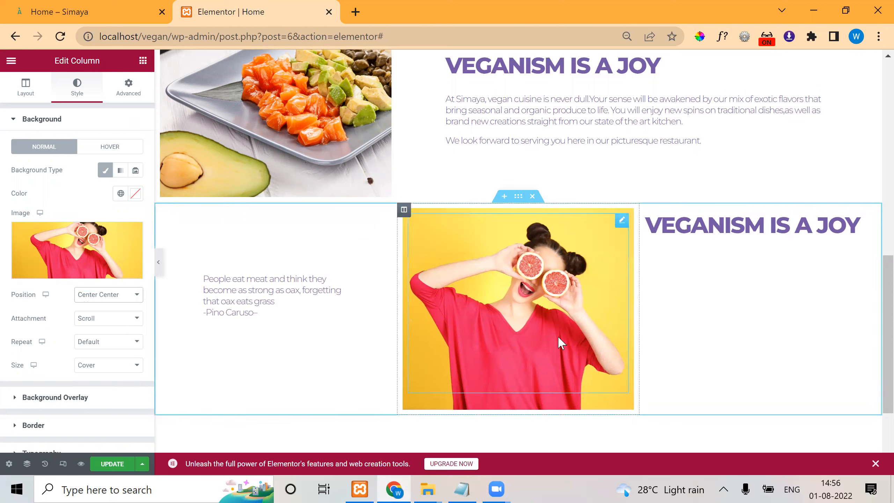
{"action": "left_click", "coordinate": [112, 463]}
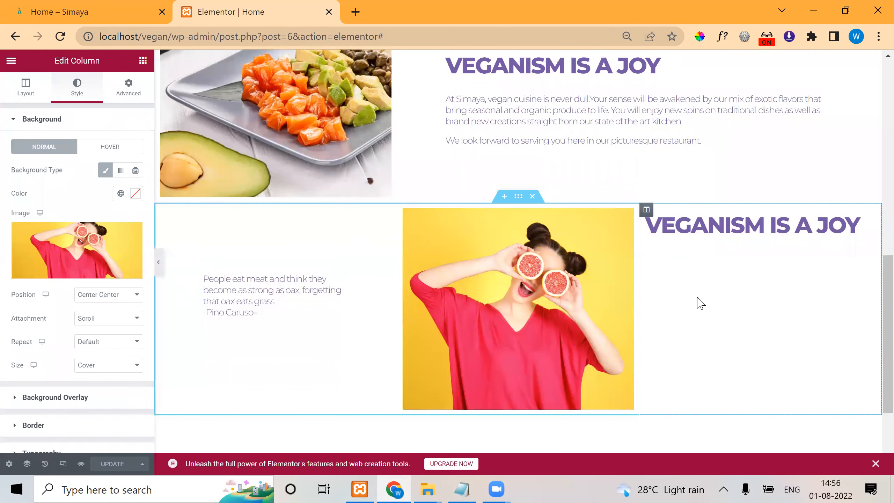
Set the third column's vertical alignment to Middle
{"action": "left_click", "coordinate": [646, 210]}
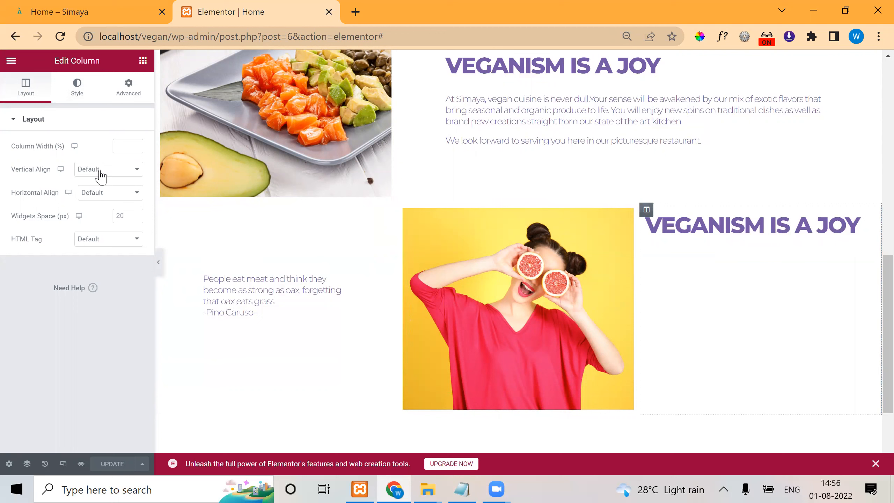
{"action": "left_click", "coordinate": [136, 170]}
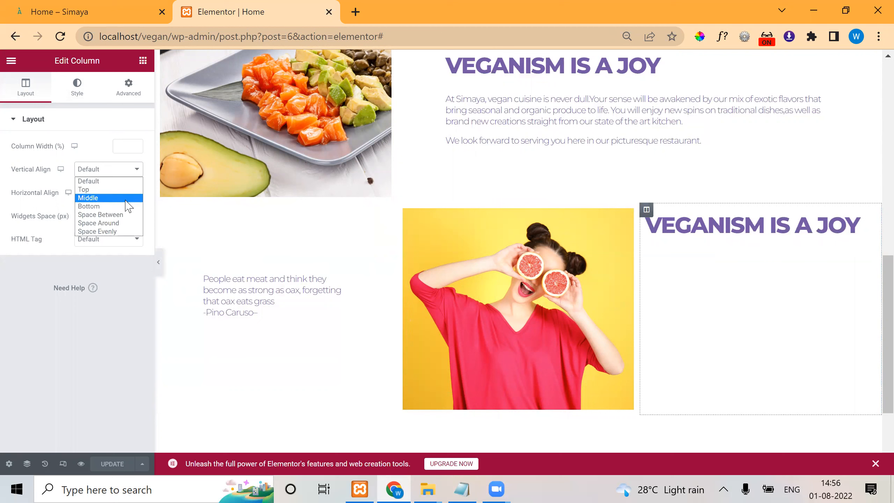
{"action": "left_click", "coordinate": [126, 197]}
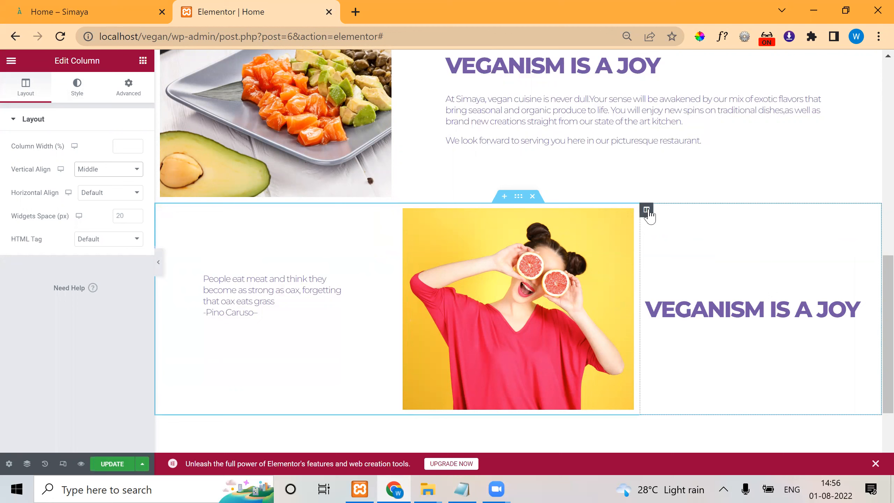
Give the third column a classic background in the global color Grape
{"action": "left_click", "coordinate": [90, 99]}
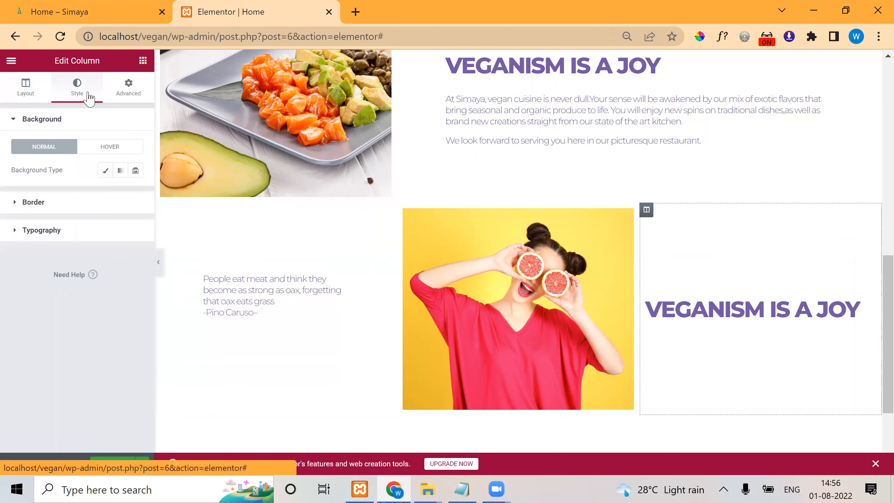
{"action": "left_click", "coordinate": [105, 170]}
{"action": "left_click", "coordinate": [121, 193]}
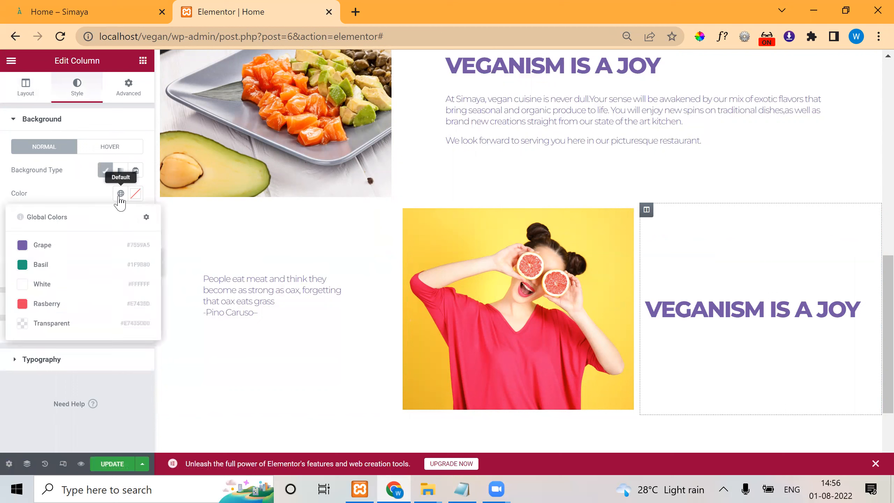
{"action": "left_click", "coordinate": [78, 249]}
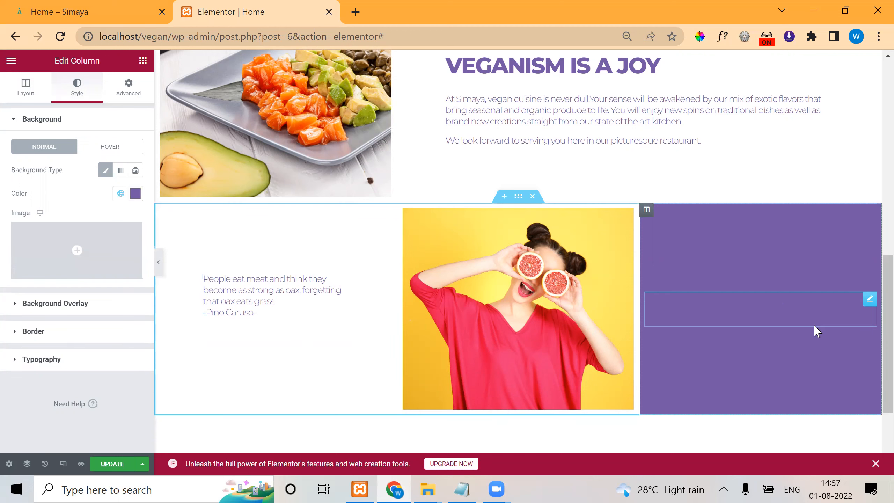
Change the text color of the third column's heading to the global color White
{"action": "left_click", "coordinate": [789, 309]}
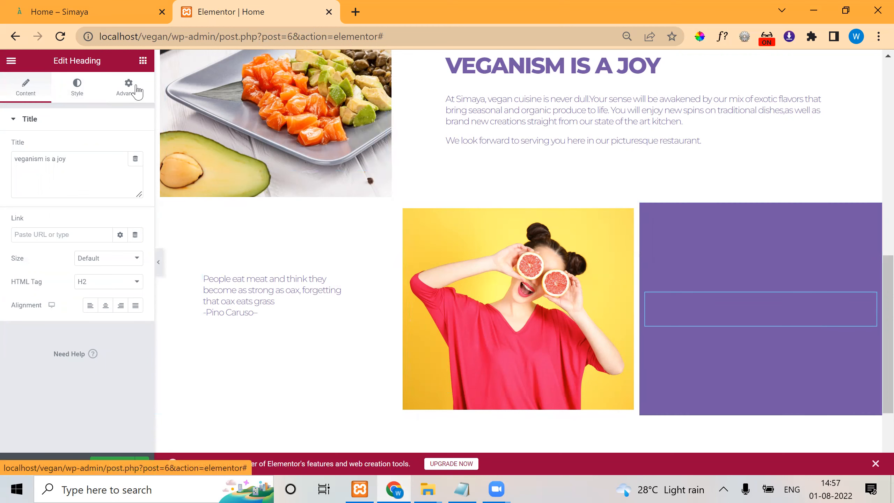
{"action": "left_click", "coordinate": [74, 88]}
{"action": "left_click", "coordinate": [121, 146]}
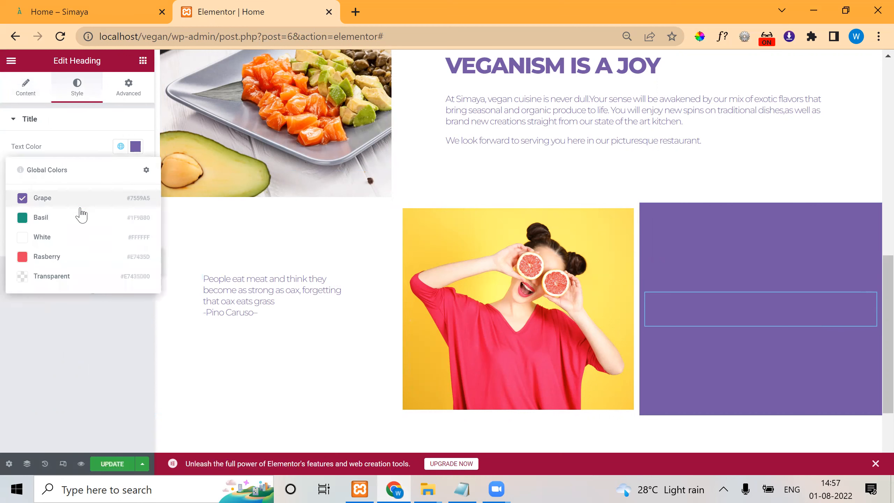
{"action": "left_click", "coordinate": [66, 238]}
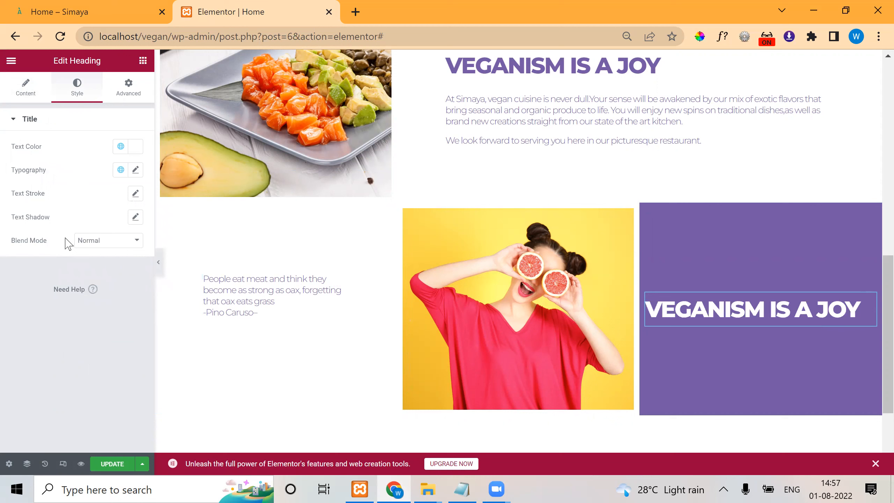
Set the third column heading's margin to 10 px on all sides
{"action": "left_click", "coordinate": [123, 92]}
{"action": "left_click", "coordinate": [22, 157]}
{"action": "type", "text": "1"}
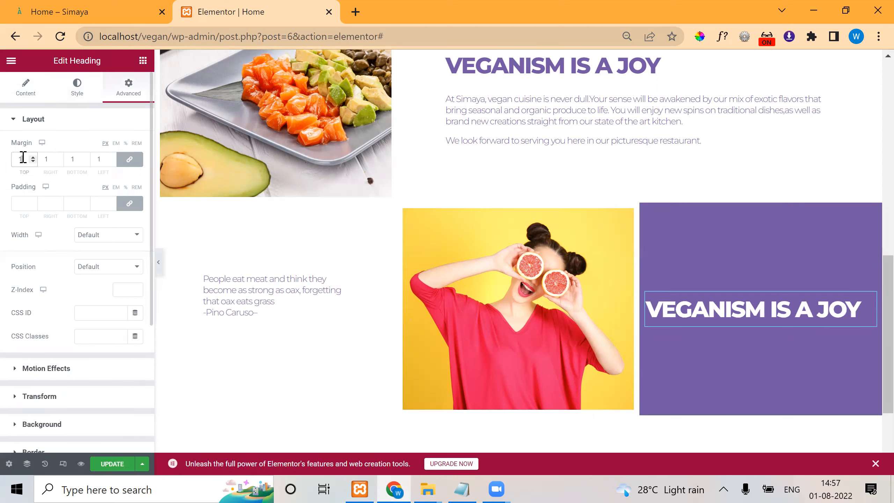
{"action": "type", "text": "0"}
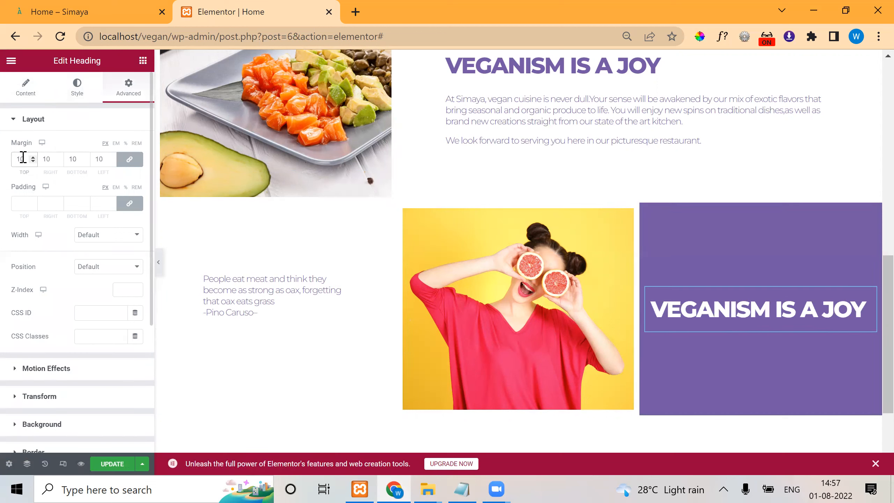
{"action": "key", "text": "Tab"}
Replace the third column's heading text with "Since 1998" and center-align it
{"action": "left_click", "coordinate": [789, 305]}
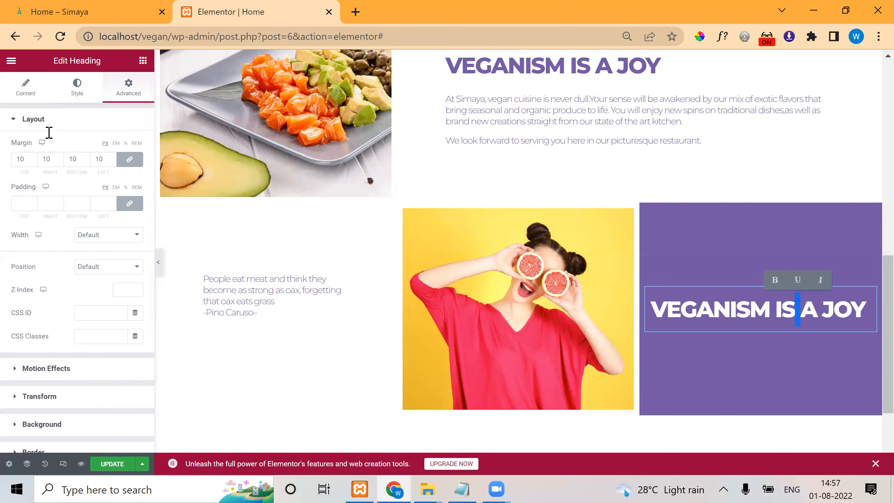
{"action": "left_click", "coordinate": [25, 88]}
{"action": "left_click_drag", "start_coordinate": [81, 156], "coordinate": [2, 163]}
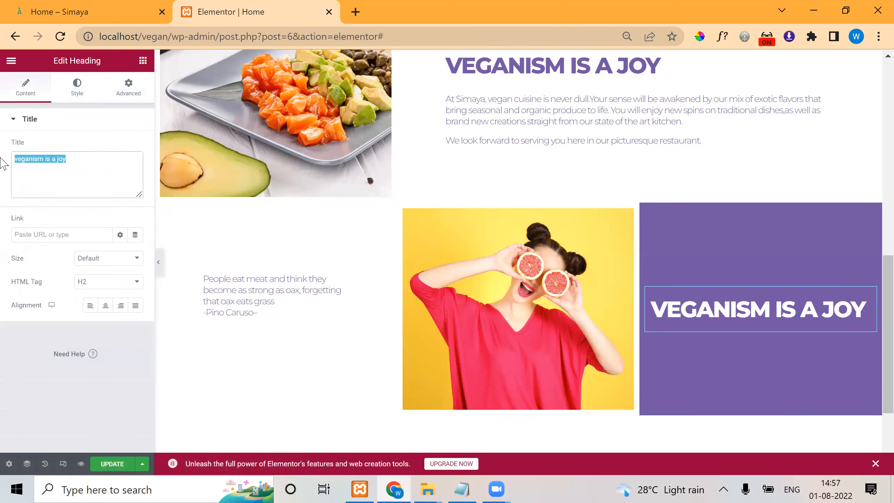
{"action": "type", "text": "Since 1998"}
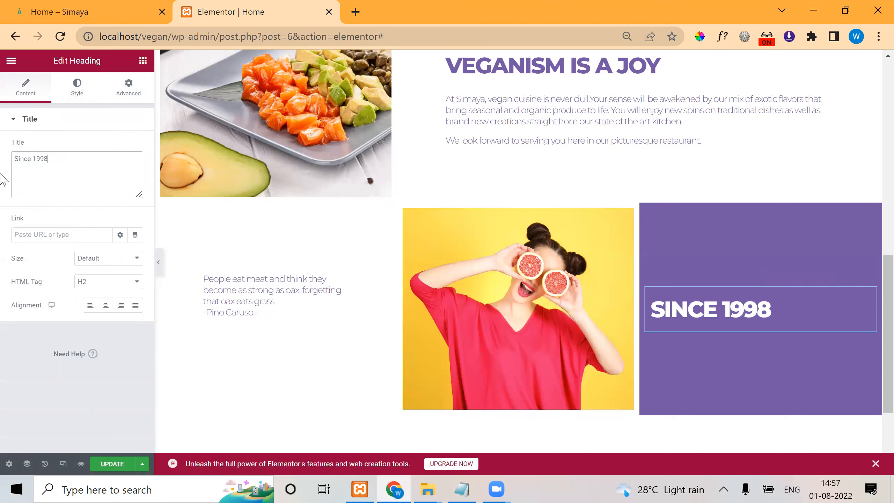
{"action": "left_click", "coordinate": [106, 306]}
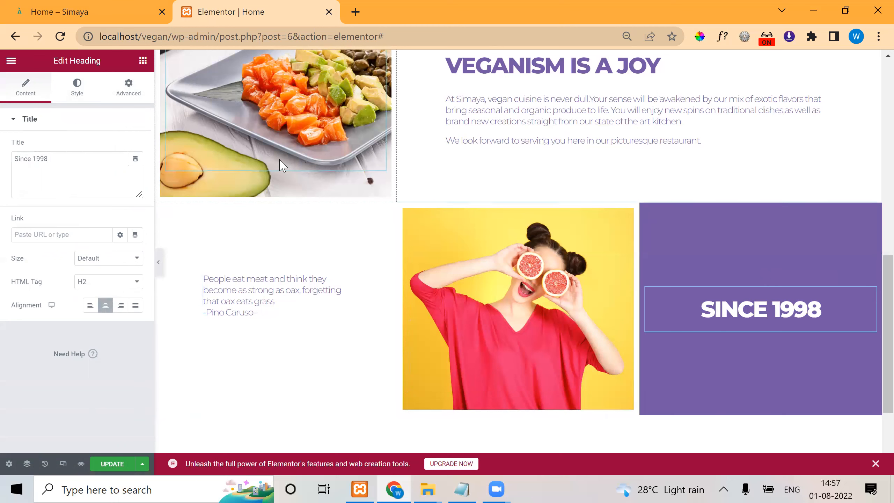
Set the "Since 1998" heading's padding to 0 px top and bottom and 30 px right and left
{"action": "left_click", "coordinate": [126, 89]}
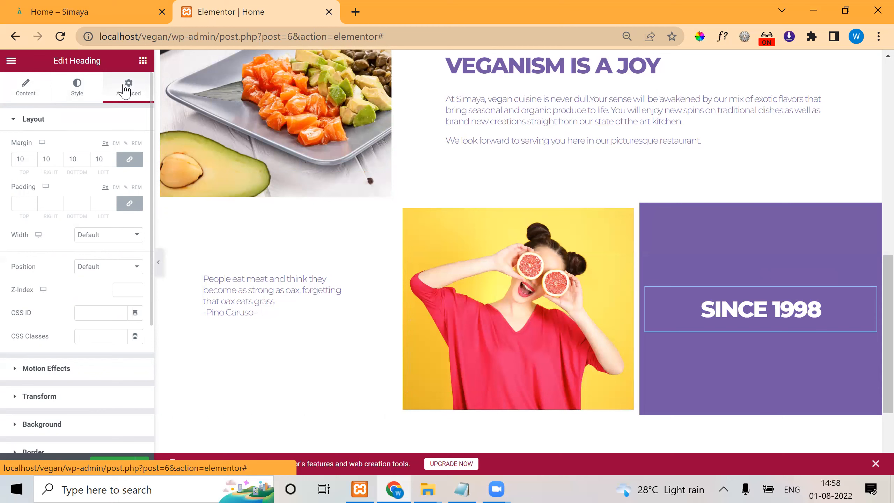
{"action": "left_click", "coordinate": [19, 205]}
{"action": "type", "text": "0"}
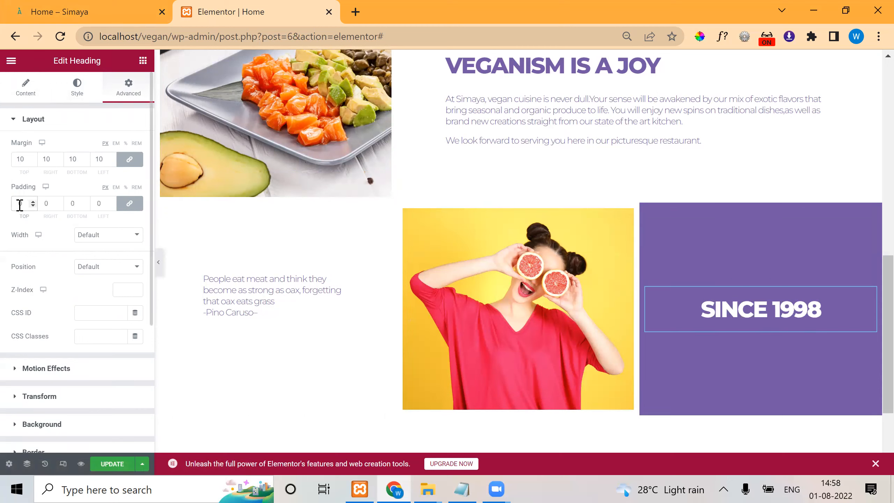
{"action": "left_click", "coordinate": [129, 203]}
{"action": "left_click", "coordinate": [45, 205]}
{"action": "type", "text": "3"}
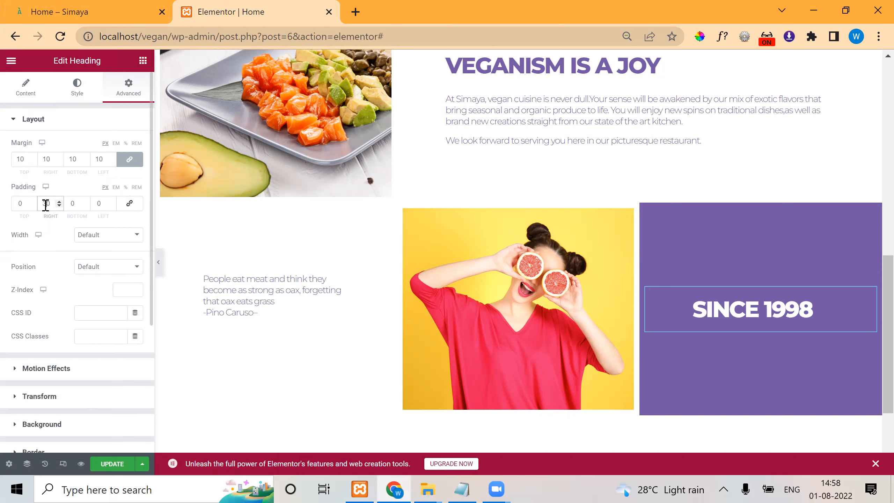
{"action": "key", "text": "Tab"}
{"action": "key", "text": "Tab"}
{"action": "type", "text": "30"}
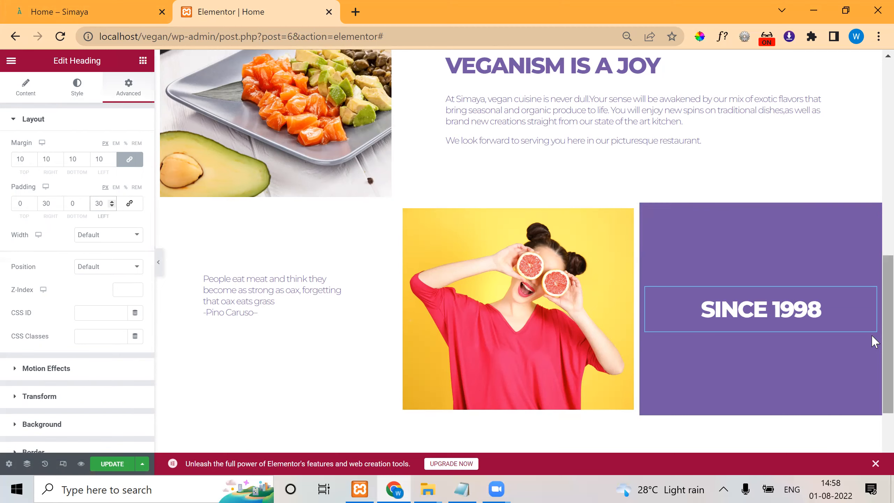
Copy the Our Menu button from the "Fresh and Tasty" hero section
{"action": "scroll", "coordinate": [872, 338], "scroll_direction": "up", "scroll_amount": 3}
{"action": "scroll", "coordinate": [873, 211], "scroll_direction": "up", "scroll_amount": 10}
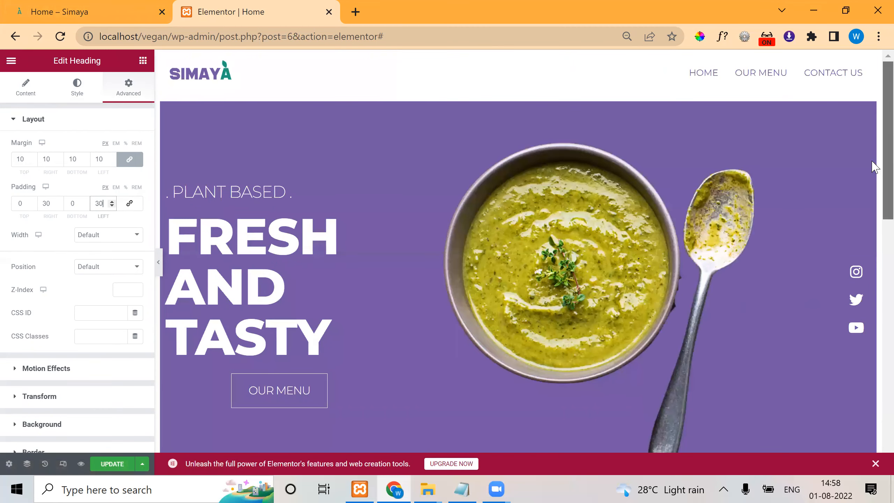
{"action": "scroll", "coordinate": [874, 183], "scroll_direction": "down", "scroll_amount": 3}
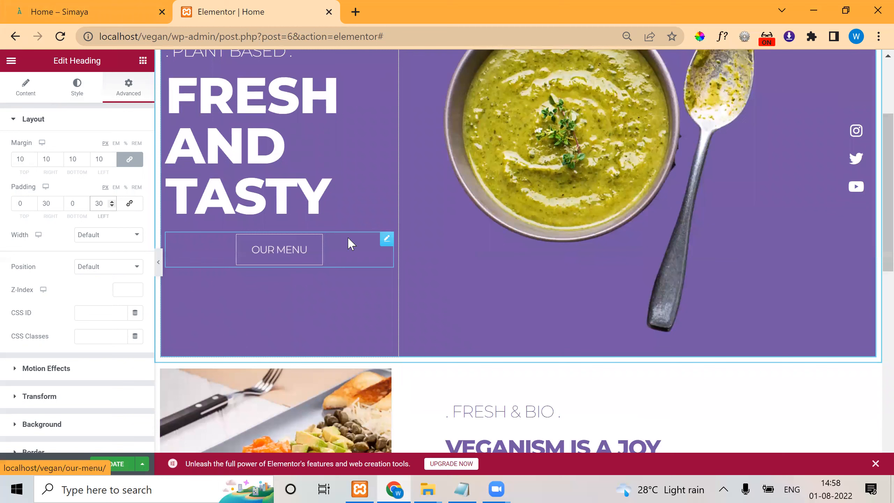
{"action": "left_click", "coordinate": [386, 239]}
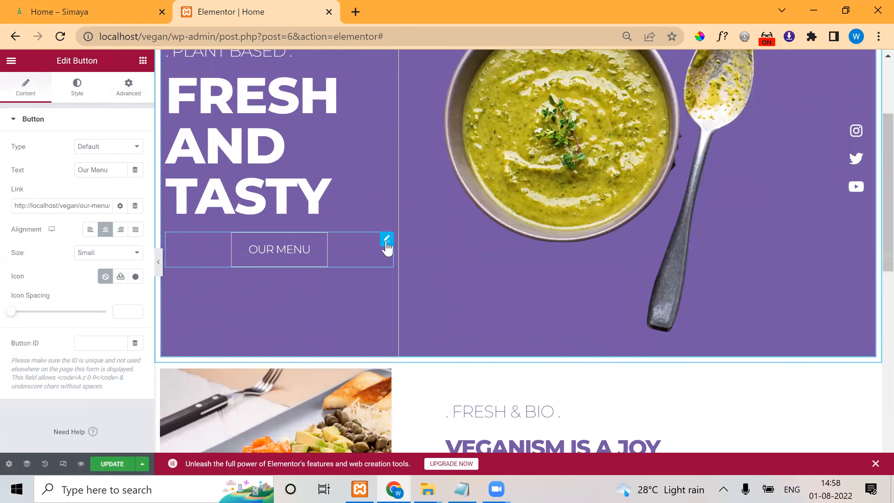
{"action": "right_click", "coordinate": [386, 242]}
{"action": "left_click", "coordinate": [417, 294]}
Paste the copied button below the "Since 1998" heading and change its text to "Our Story"
{"action": "scroll", "coordinate": [873, 339], "scroll_direction": "down", "scroll_amount": 8}
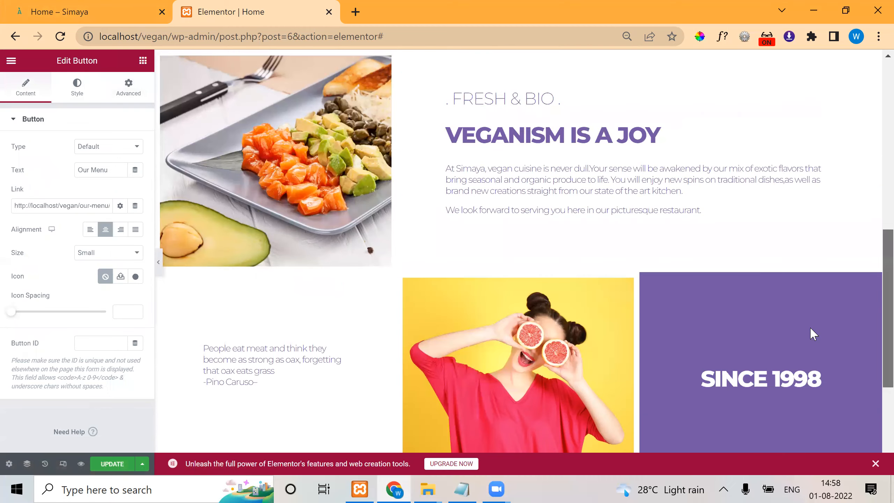
{"action": "scroll", "coordinate": [811, 333], "scroll_direction": "down", "scroll_amount": 4}
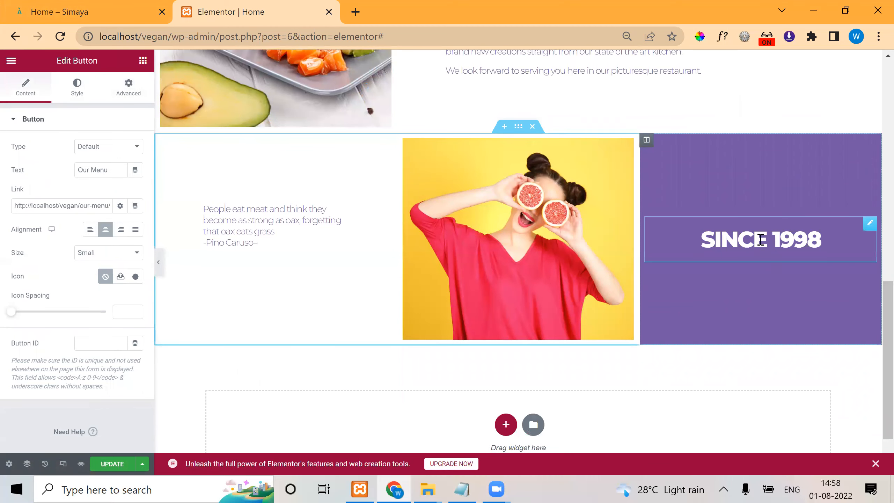
{"action": "left_click", "coordinate": [761, 240]}
{"action": "right_click", "coordinate": [760, 271]}
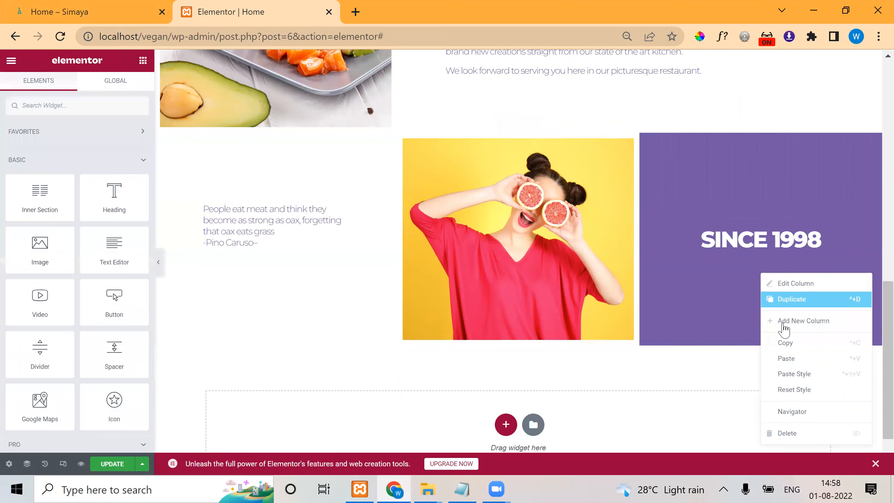
{"action": "left_click", "coordinate": [790, 361]}
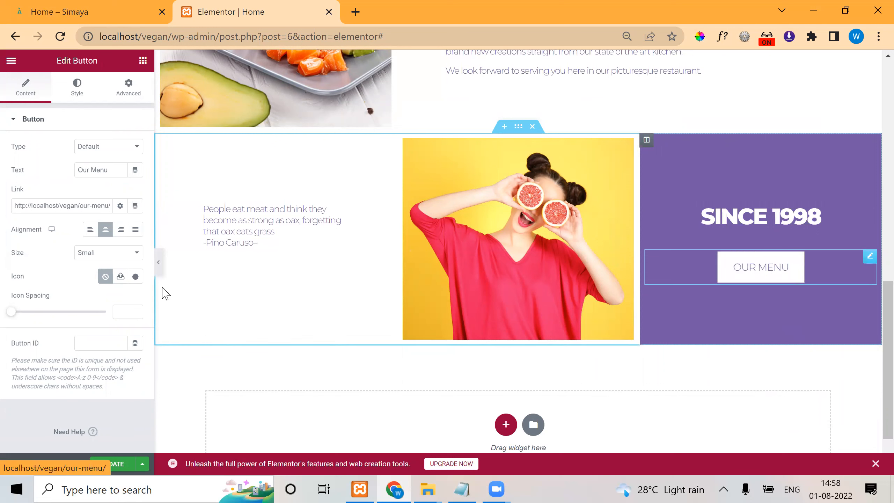
{"action": "left_click_drag", "start_coordinate": [106, 171], "coordinate": [58, 170]}
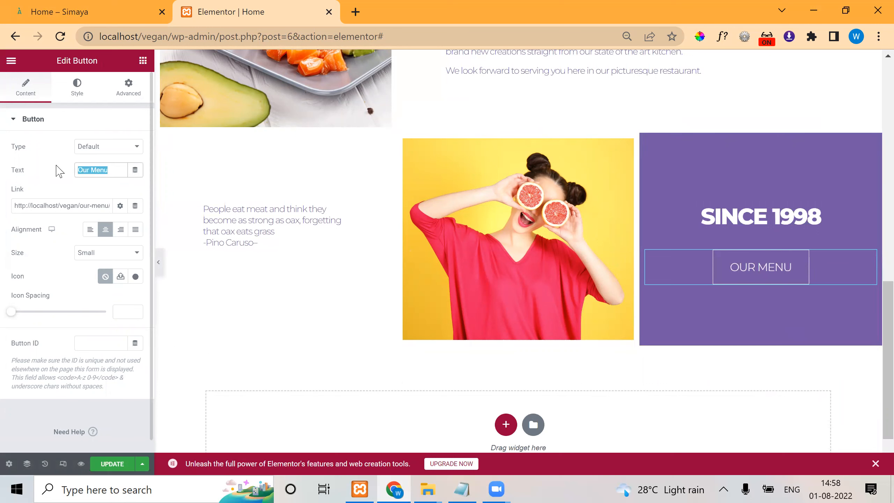
{"action": "type", "text": "Our Story"}
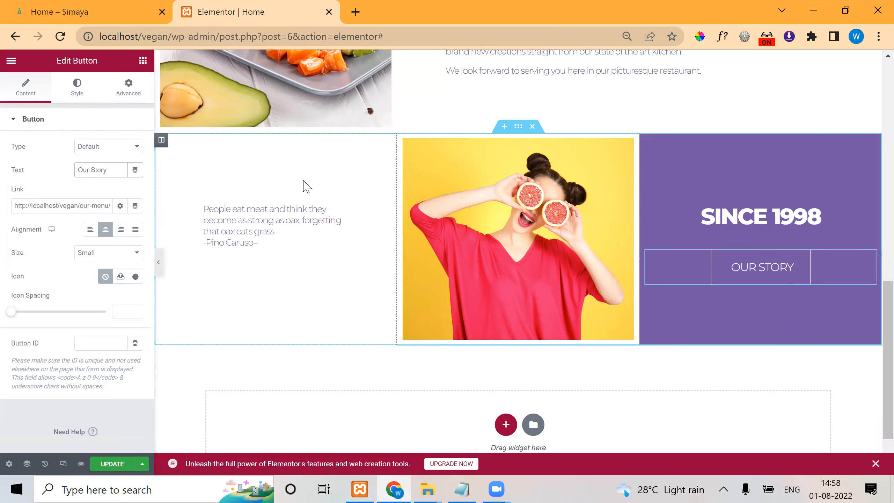
Add an Image widget above the "Since 1998" heading in the third column
{"action": "left_click", "coordinate": [143, 60]}
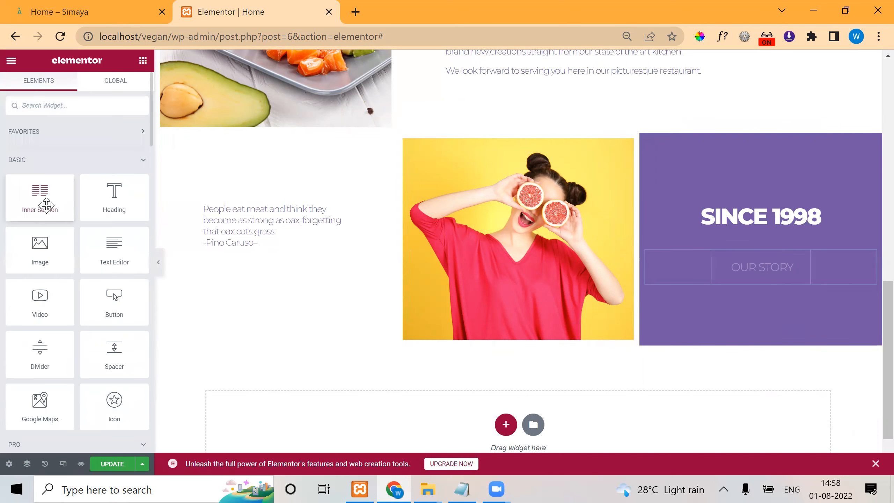
{"action": "left_click_drag", "start_coordinate": [41, 245], "coordinate": [764, 167]}
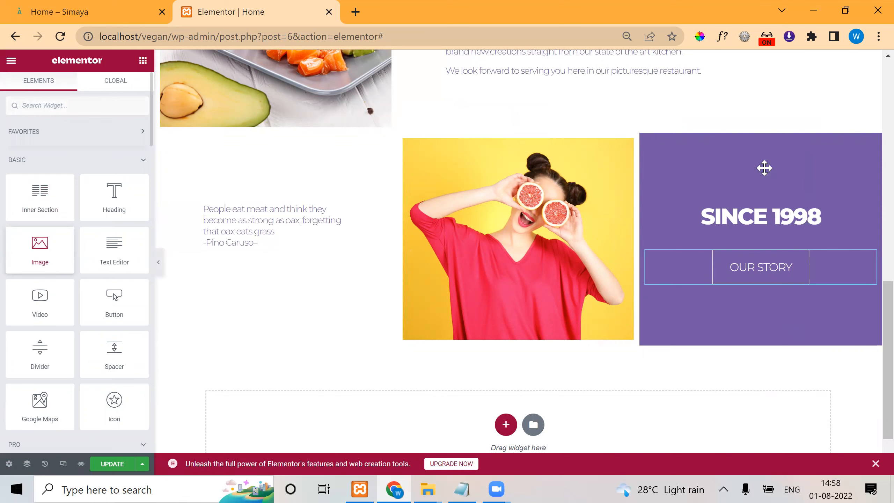
{"action": "left_click_drag", "start_coordinate": [28, 265], "coordinate": [740, 202]}
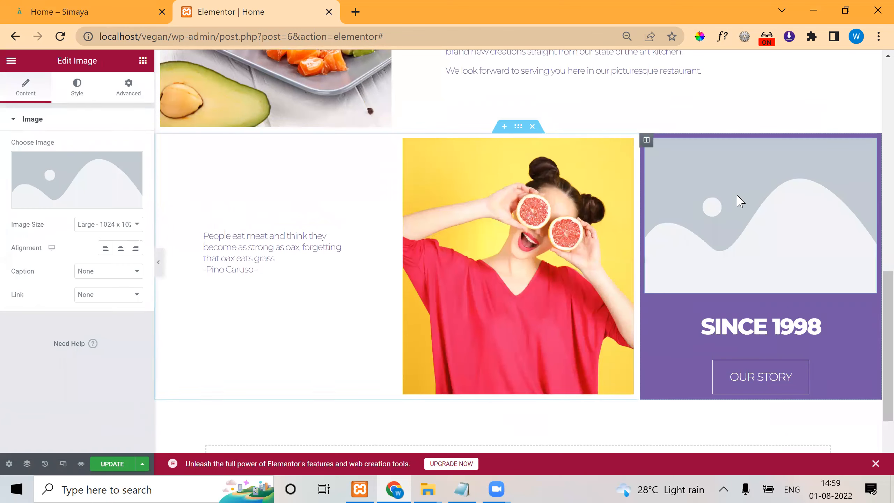
Upload cooking.png from the Graphics folder and insert it as the new widget's image
{"action": "left_click", "coordinate": [87, 200]}
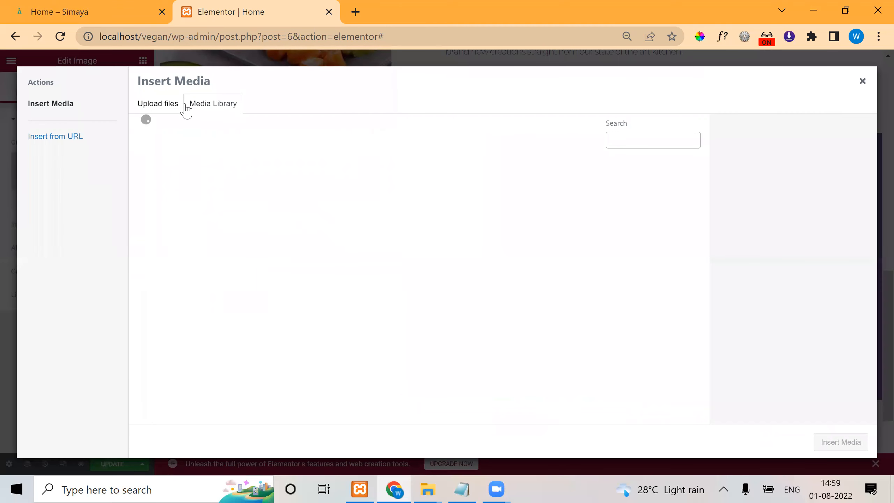
{"action": "left_click", "coordinate": [165, 105]}
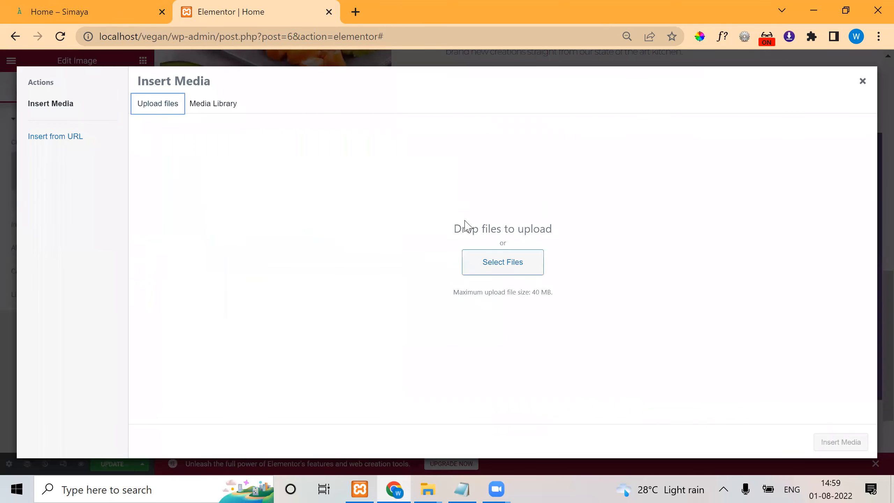
{"action": "left_click", "coordinate": [499, 262]}
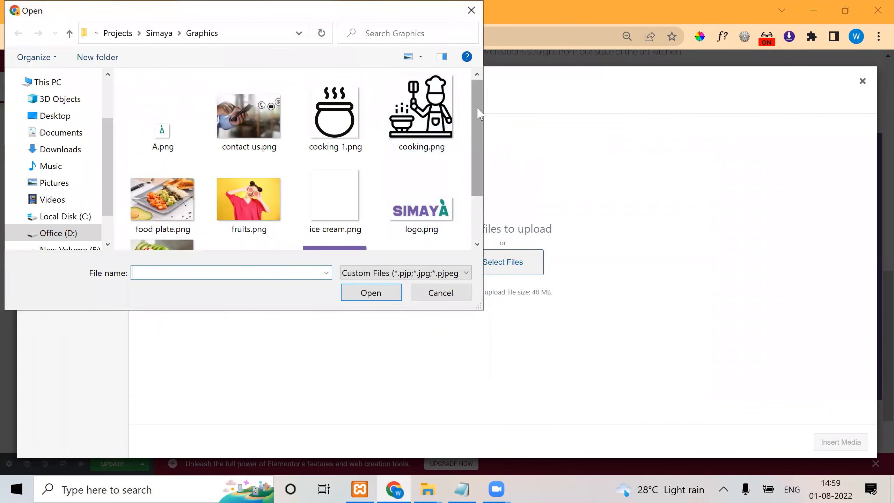
{"action": "scroll", "coordinate": [477, 116], "scroll_direction": "down", "scroll_amount": 2}
{"action": "scroll", "coordinate": [477, 116], "scroll_direction": "up", "scroll_amount": 2}
{"action": "double_click", "coordinate": [431, 124]}
{"action": "left_click", "coordinate": [828, 442]}
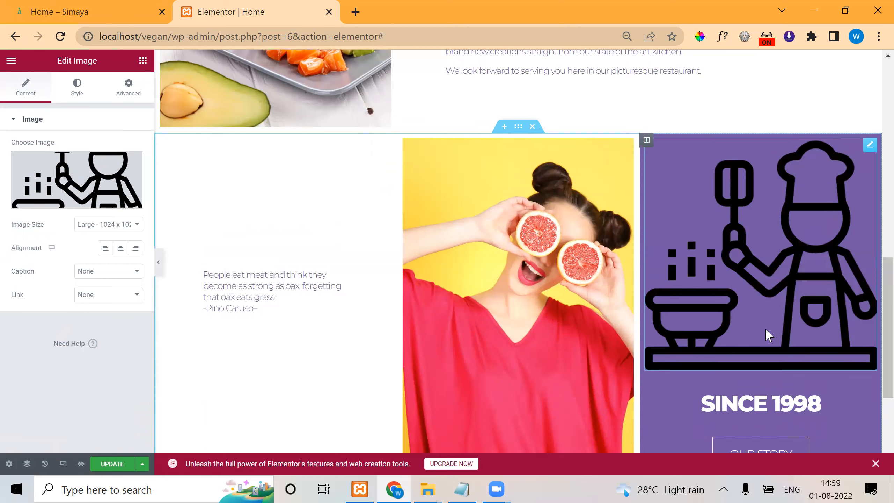
Set the chef image's width to 20%
{"action": "left_click", "coordinate": [76, 101]}
{"action": "left_click", "coordinate": [122, 156]}
{"action": "type", "text": "20"}
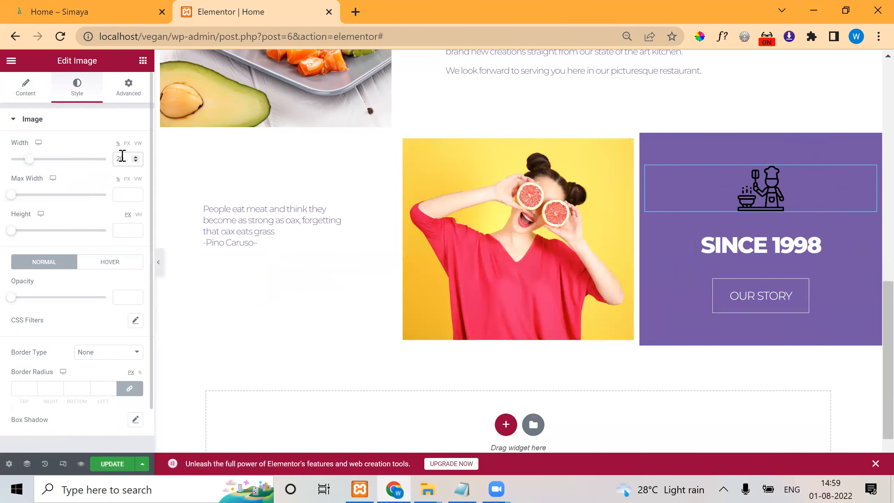
{"action": "left_click", "coordinate": [821, 371]}
{"action": "scroll", "coordinate": [872, 352], "scroll_direction": "up", "scroll_amount": 4}
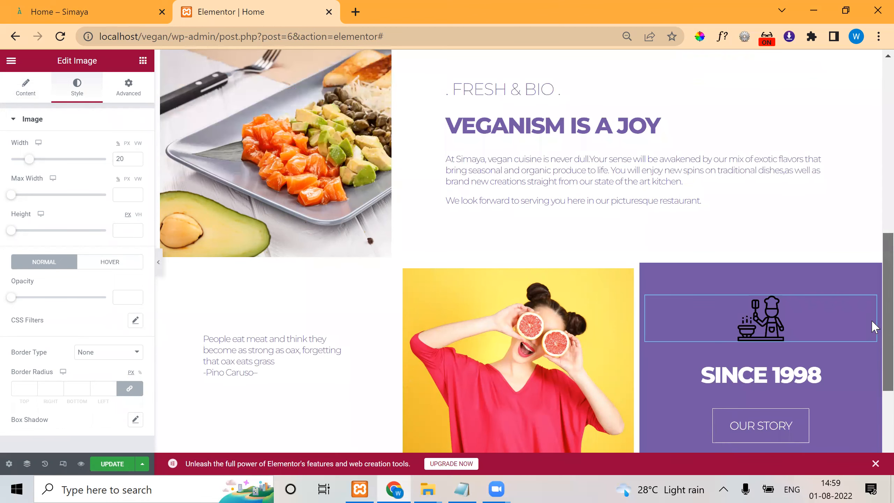
{"action": "scroll", "coordinate": [872, 327], "scroll_direction": "down", "scroll_amount": 1}
{"action": "scroll", "coordinate": [874, 346], "scroll_direction": "down", "scroll_amount": 1}
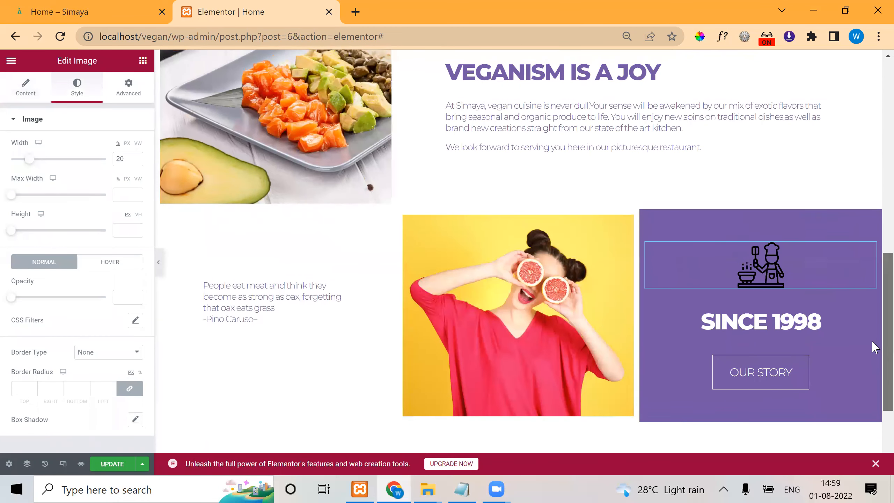
{"action": "scroll", "coordinate": [875, 355], "scroll_direction": "down", "scroll_amount": 1}
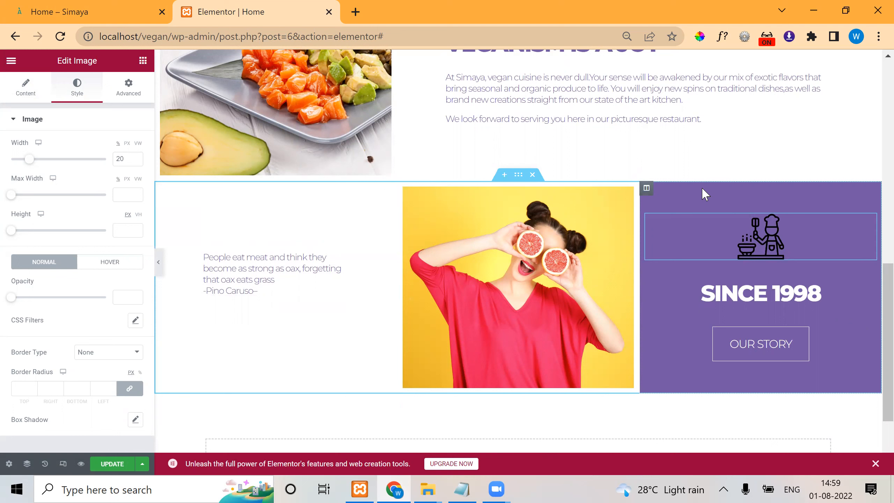
{"action": "left_click", "coordinate": [133, 100]}
{"action": "left_click", "coordinate": [17, 160]}
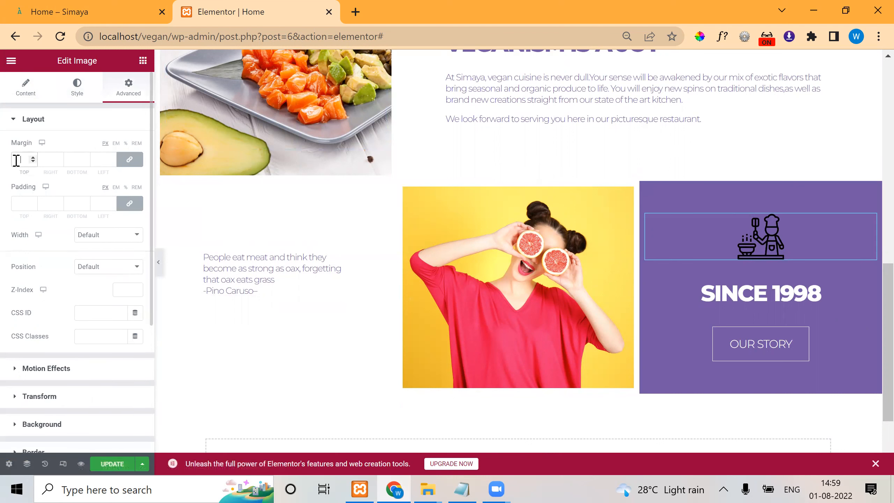
{"action": "type", "text": "10"}
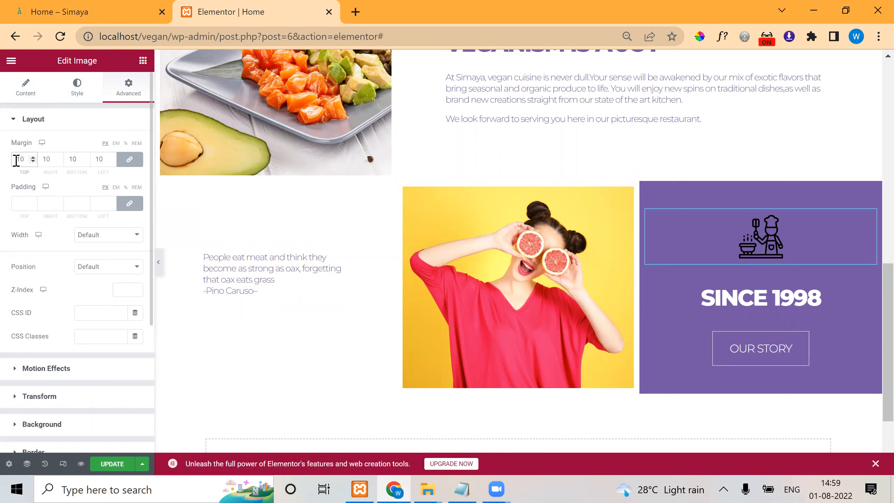
{"action": "key", "text": "BackSpace"}
{"action": "key", "text": "BackSpace"}
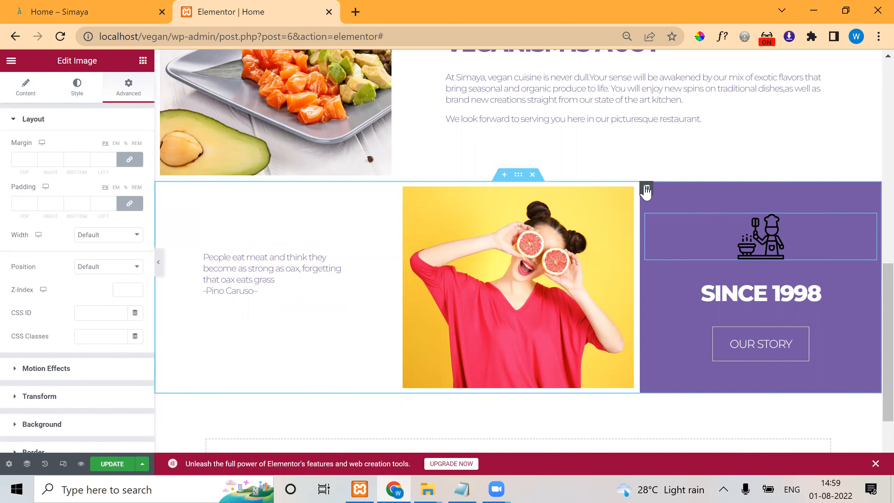
Set the third column's margin to 10 px on all sides and update the page
{"action": "right_click", "coordinate": [646, 188]}
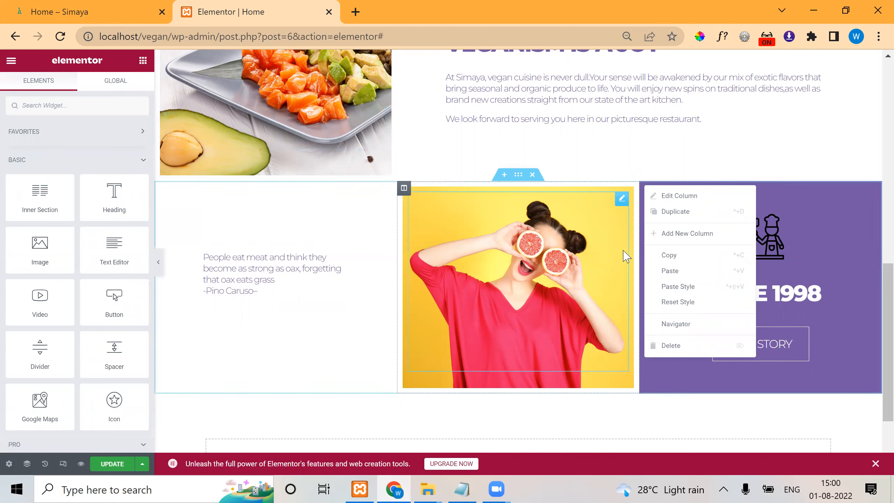
{"action": "left_click", "coordinate": [664, 196]}
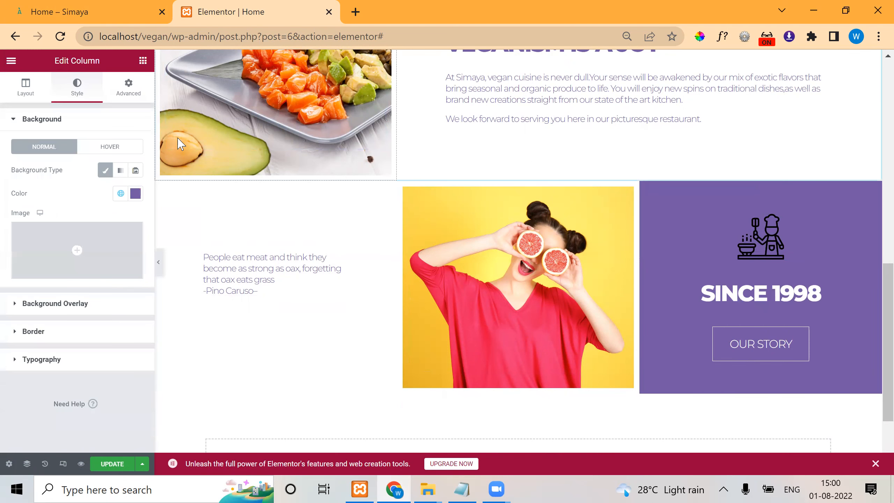
{"action": "left_click", "coordinate": [128, 92]}
{"action": "left_click", "coordinate": [21, 161]}
{"action": "type", "text": "10"}
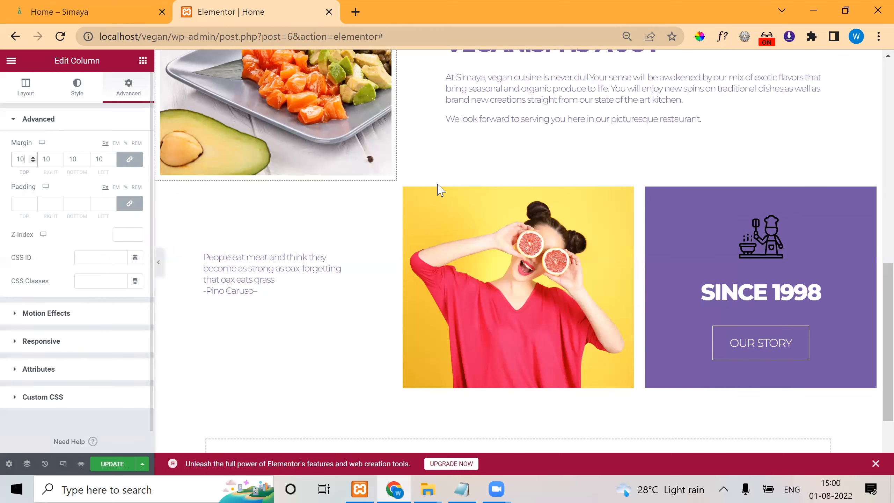
{"action": "left_click", "coordinate": [113, 464]}
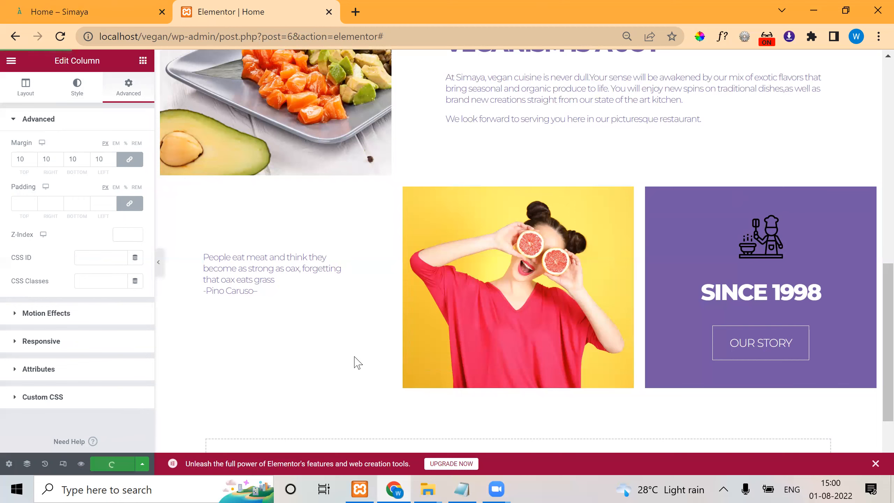
{"action": "scroll", "coordinate": [873, 247], "scroll_direction": "up", "scroll_amount": 5}
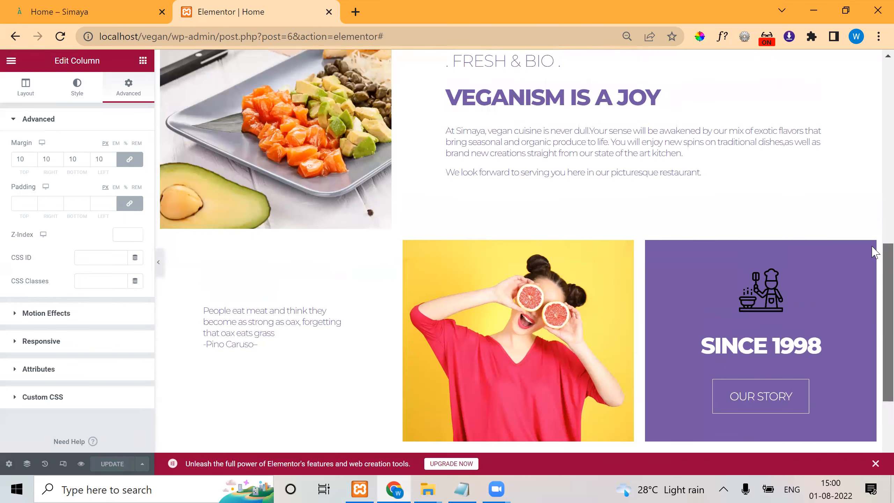
{"action": "scroll", "coordinate": [872, 319], "scroll_direction": "down", "scroll_amount": 6}
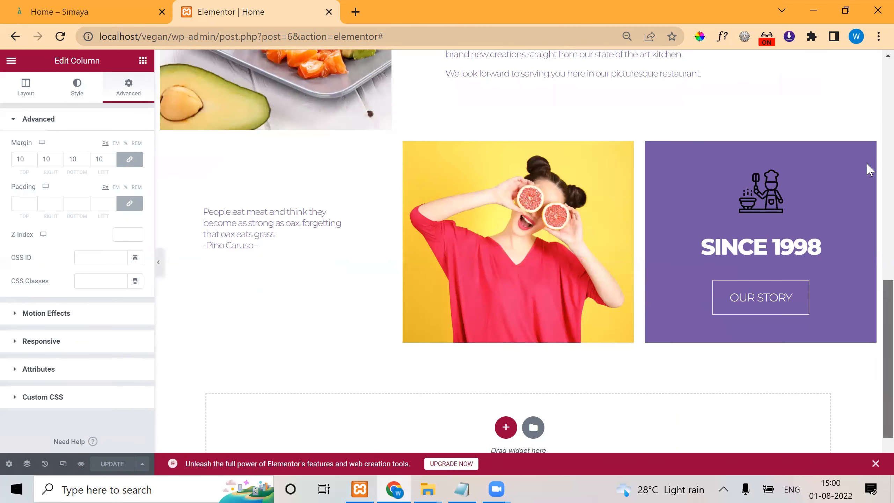
{"action": "scroll", "coordinate": [872, 250], "scroll_direction": "up", "scroll_amount": 8}
{"action": "scroll", "coordinate": [872, 295], "scroll_direction": "down", "scroll_amount": 6}
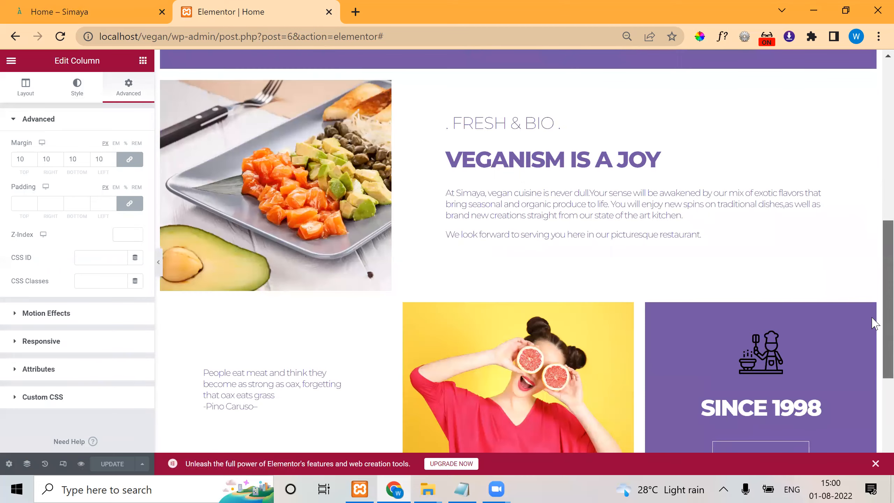
{"action": "scroll", "coordinate": [875, 328], "scroll_direction": "down", "scroll_amount": 5}
{"action": "scroll", "coordinate": [874, 334], "scroll_direction": "down", "scroll_amount": 1}
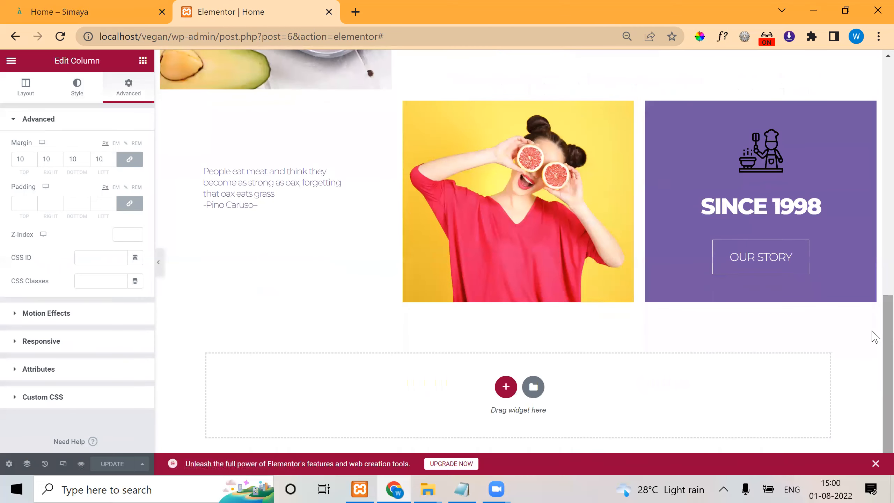